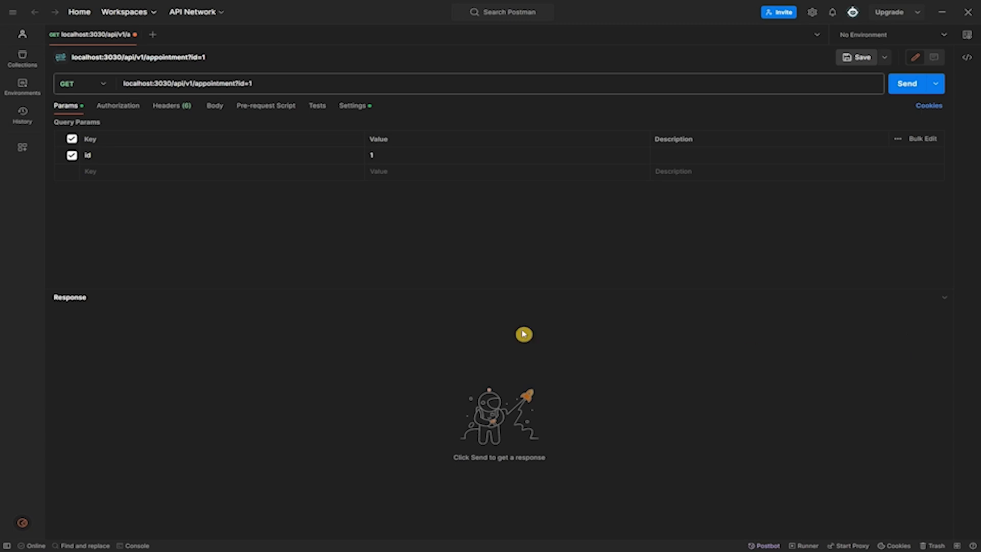
Step: Send the GET request to localhost:3030/api/v1/appointment with query parameter id=1 to retrieve the appointment
left_click(899, 87)
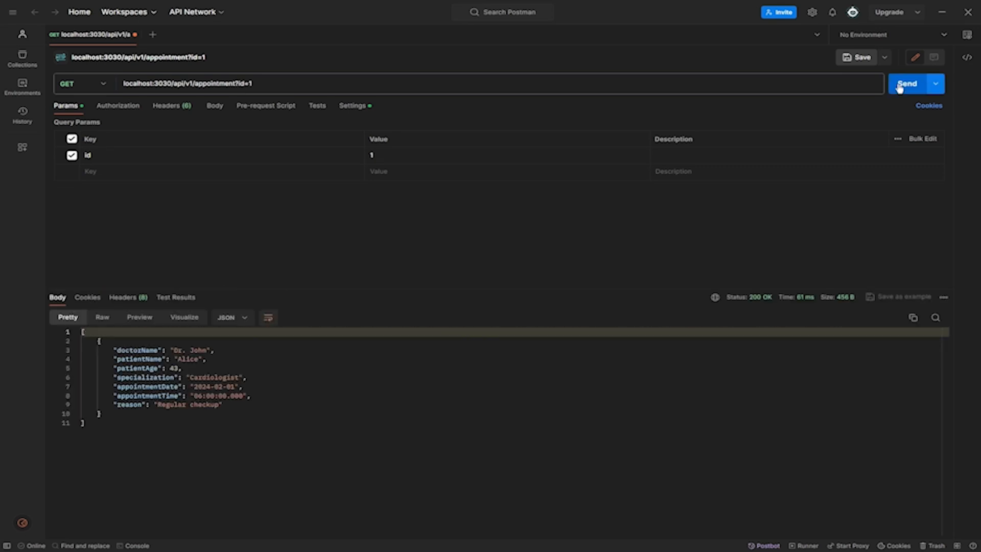
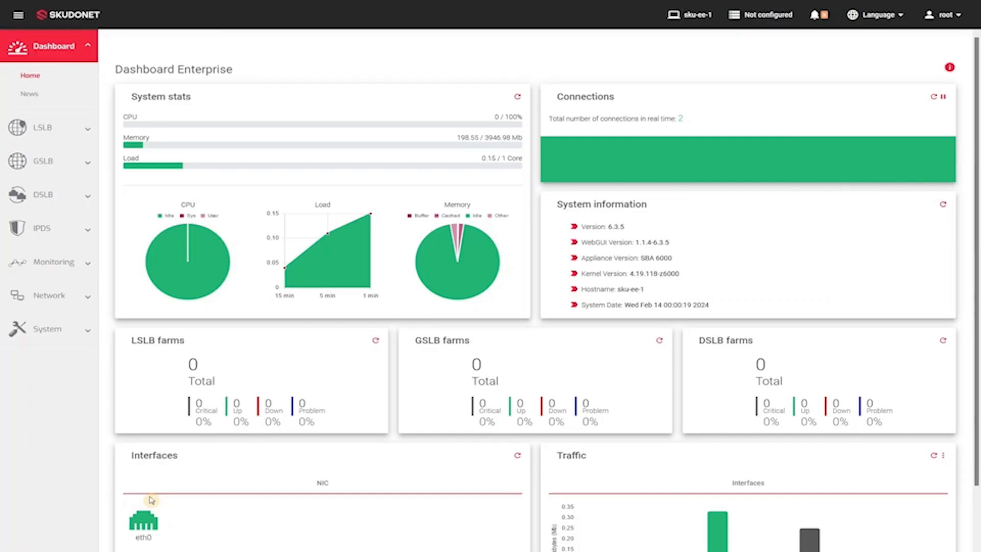
Step: Create an LSLB farm named appointments with the HTTP profile, virtual IP 192.168.100.25 and virtual port 80
left_click(34, 131)
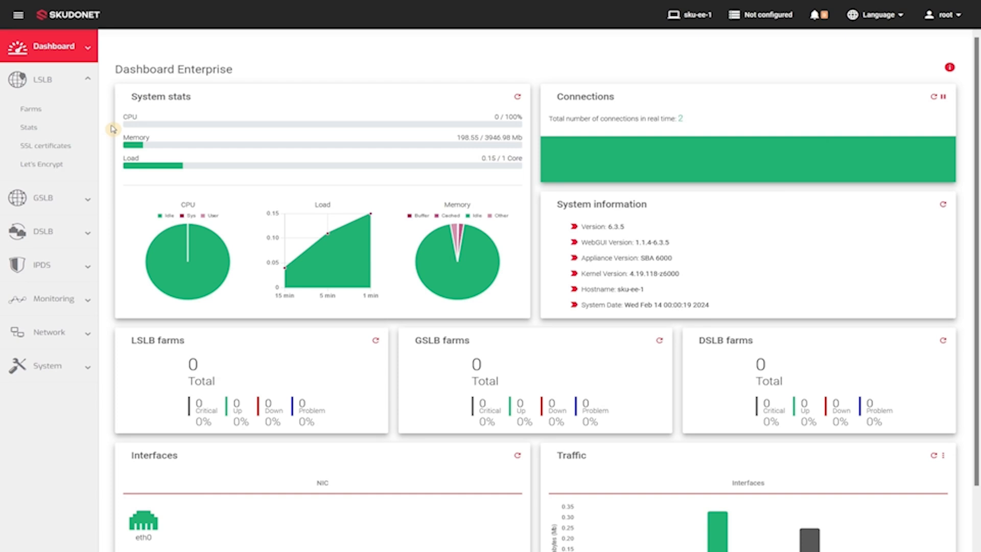
left_click(36, 112)
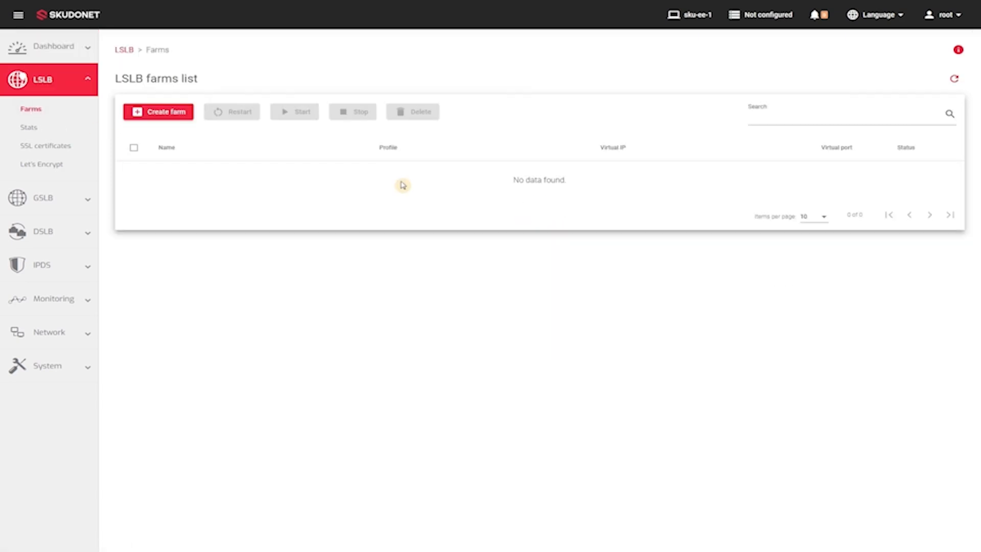
left_click(170, 113)
left_click(225, 121)
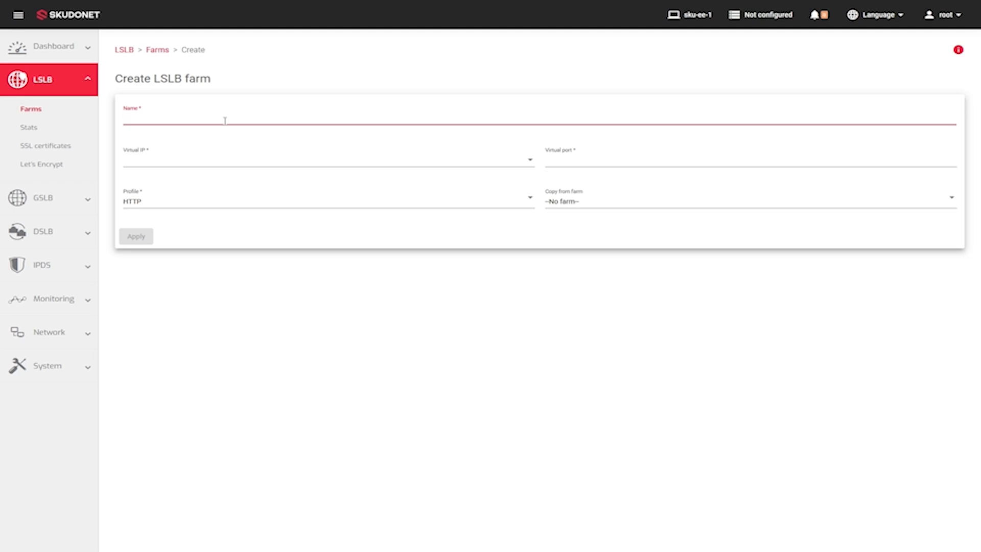
type("appointments")
left_click(247, 160)
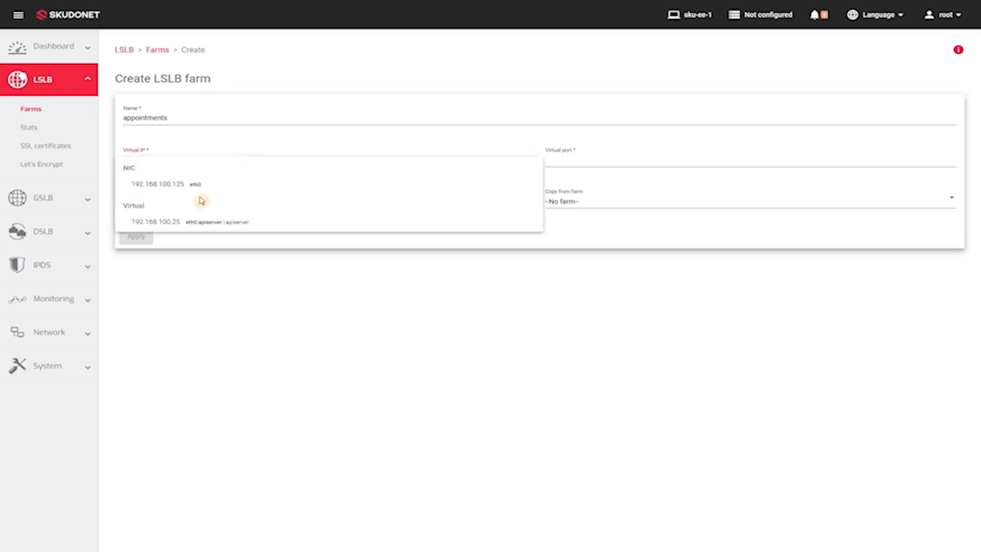
left_click(192, 221)
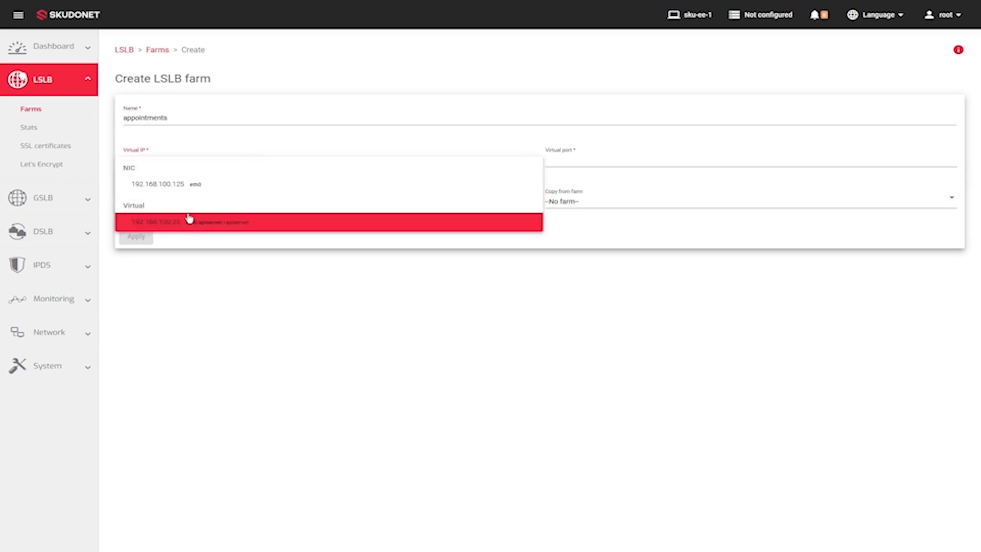
left_click(575, 163)
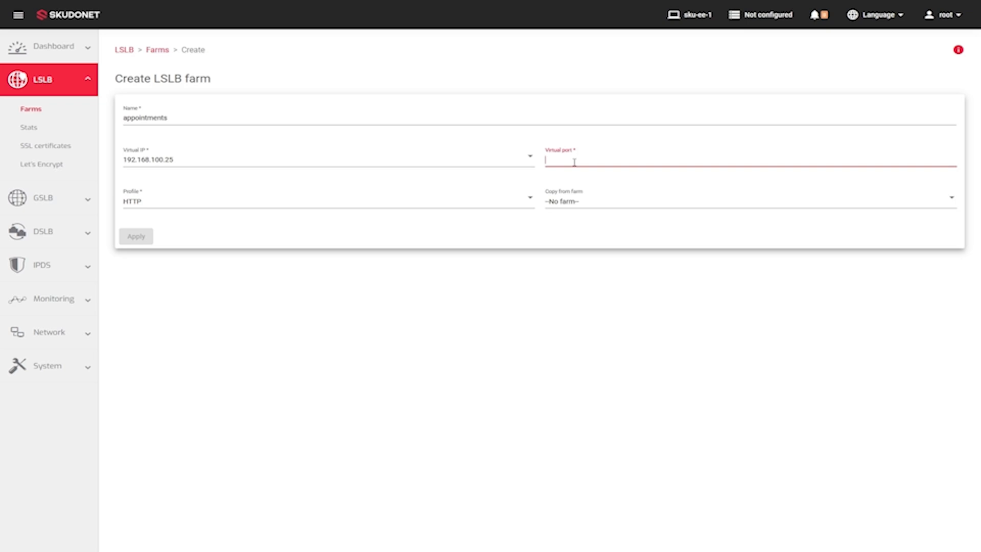
type("80")
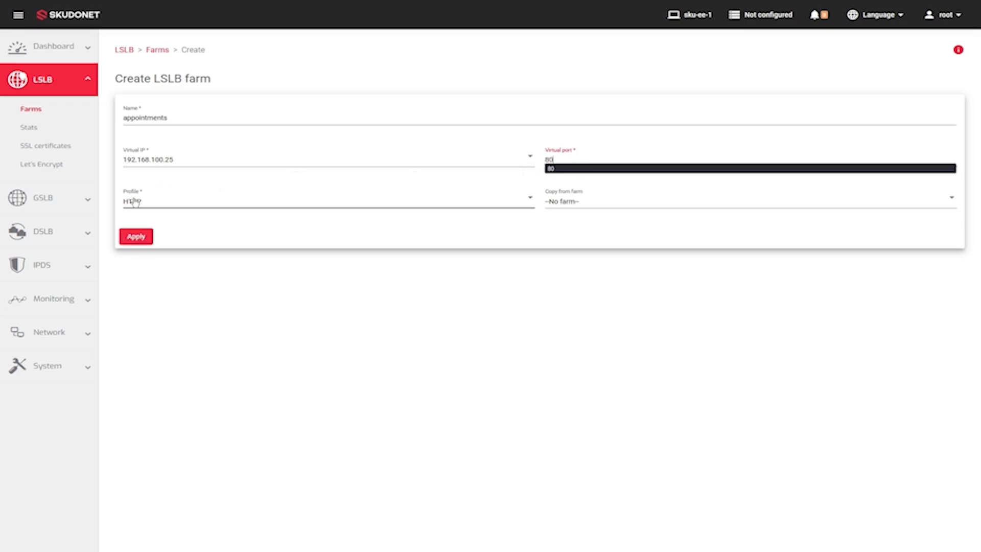
left_click(137, 237)
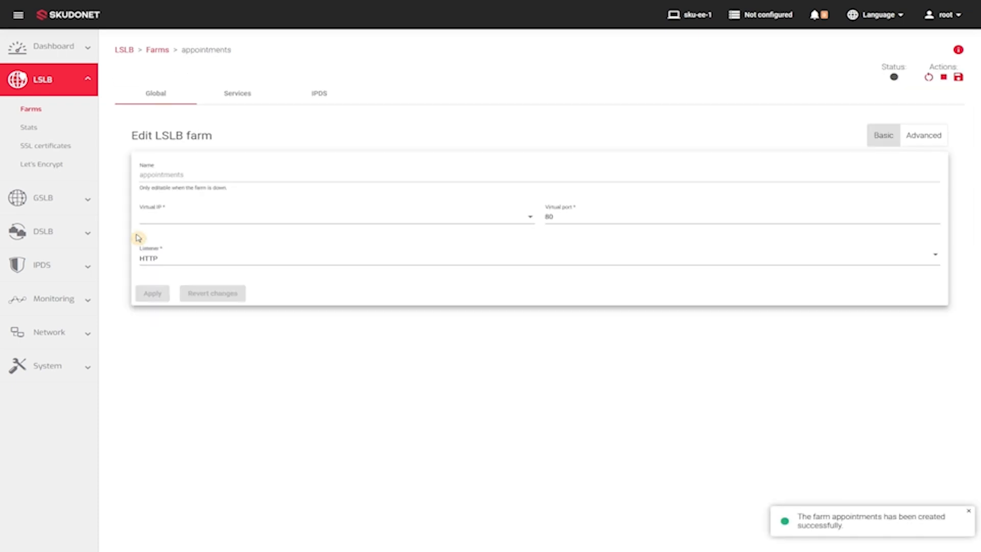
Step: Create a service named api-server in the appointments farm
left_click(240, 97)
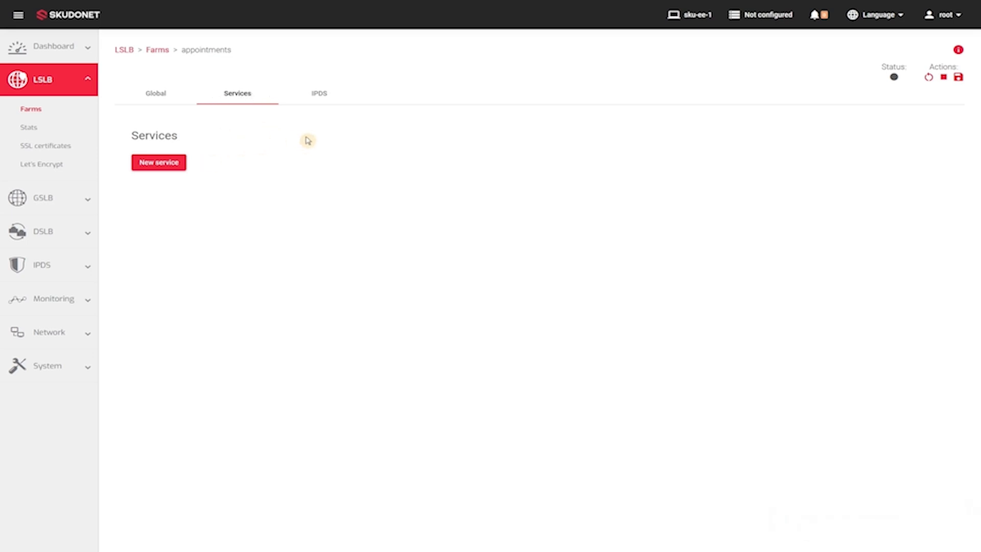
left_click(162, 166)
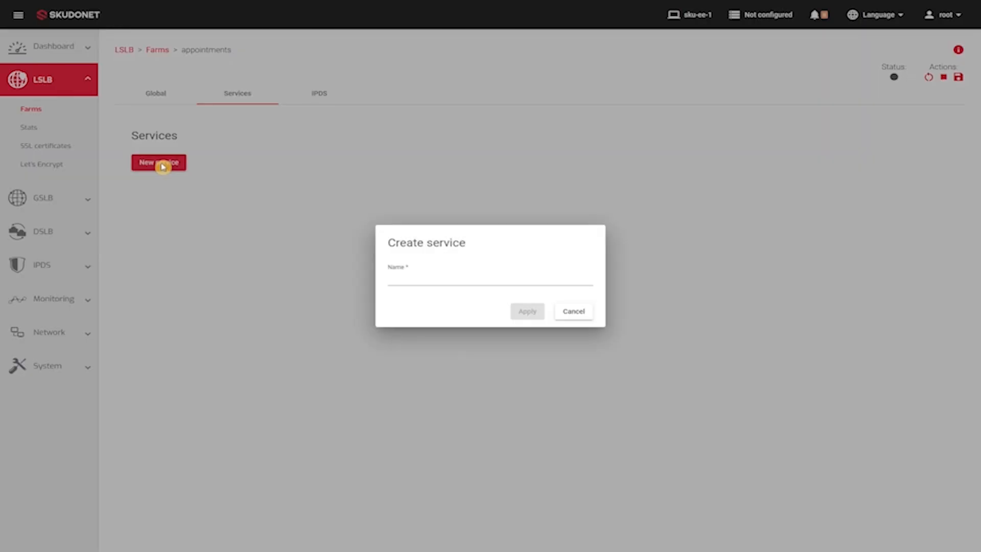
left_click(410, 275)
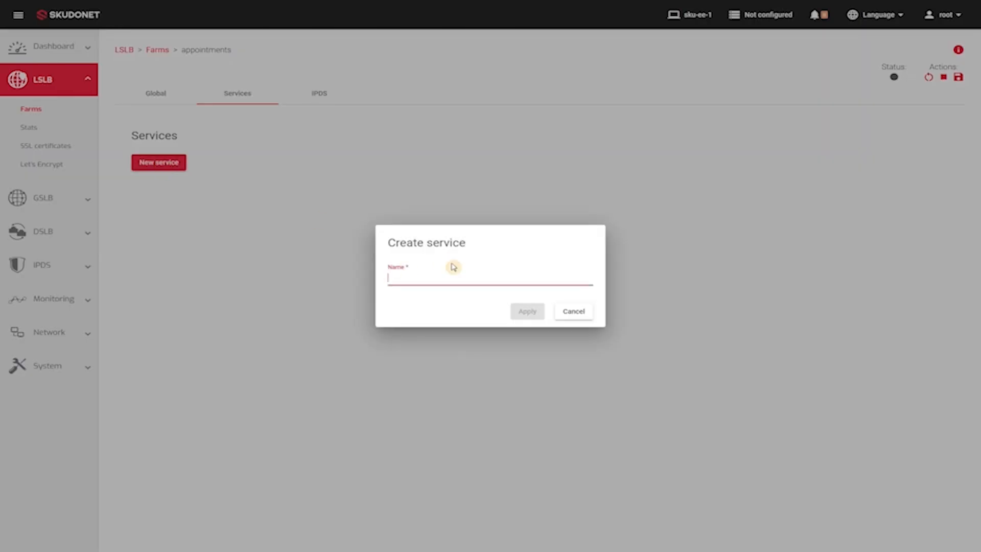
type("api-server")
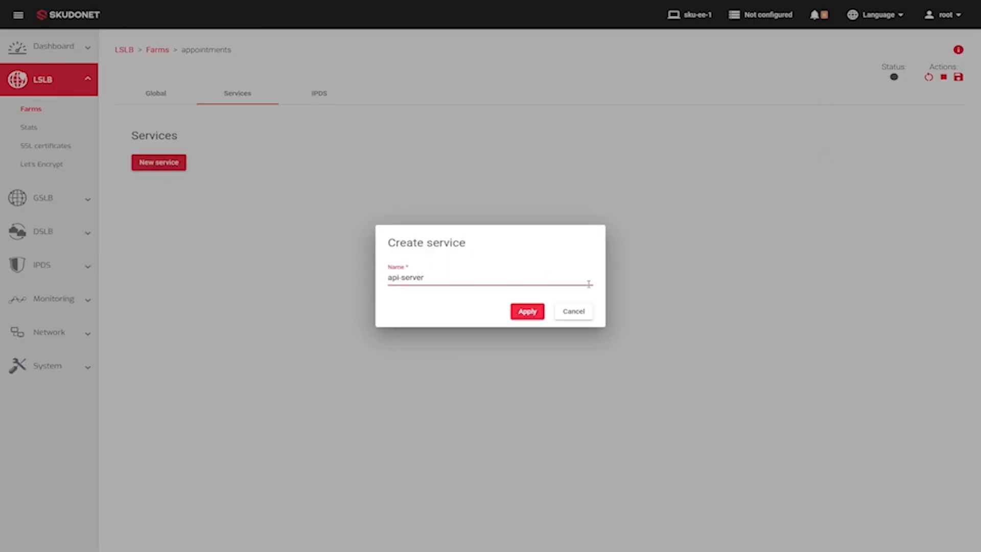
left_click(531, 312)
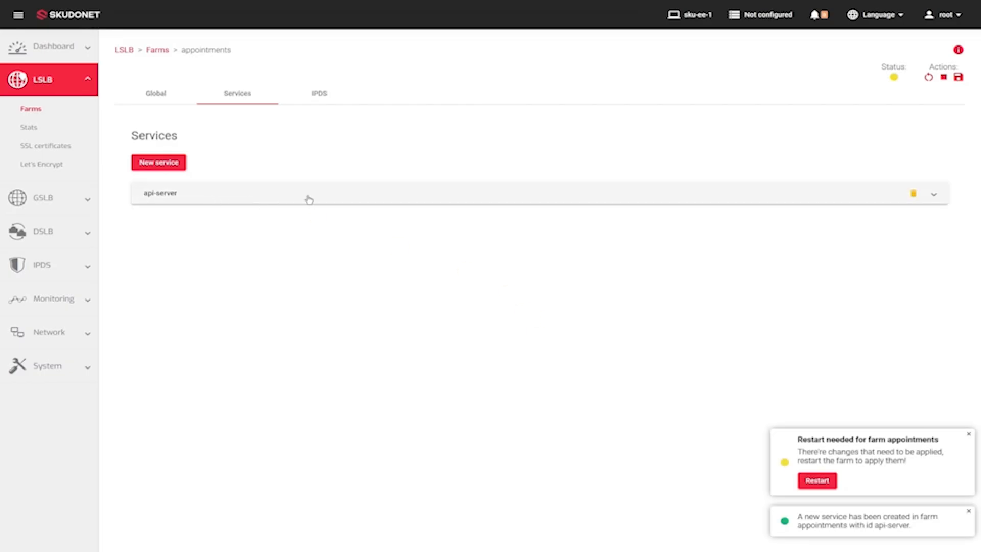
Step: Add a custom IP backend 192.168.100.18 on port 3030 to the api-server service and restart the farm
left_click(421, 204)
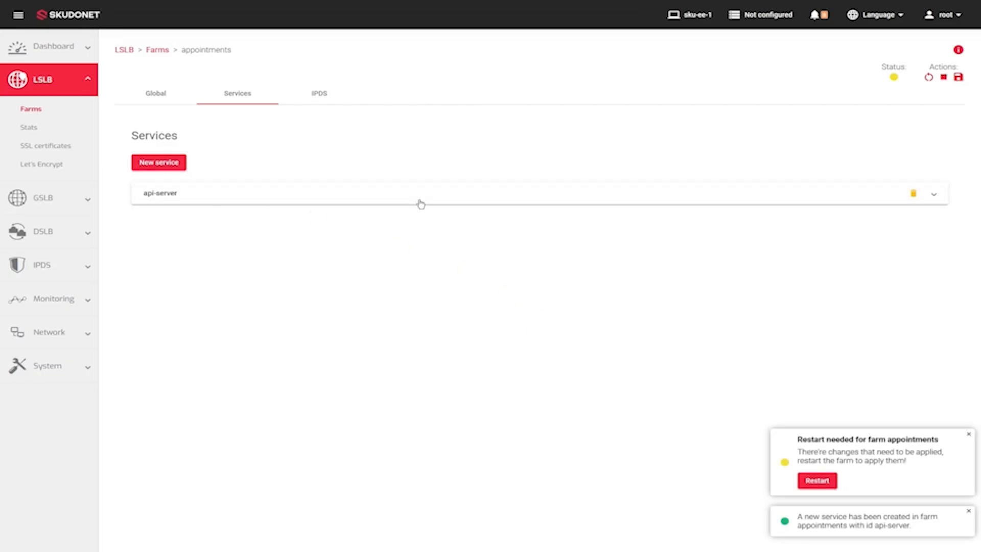
scroll(403, 346, "down", 5)
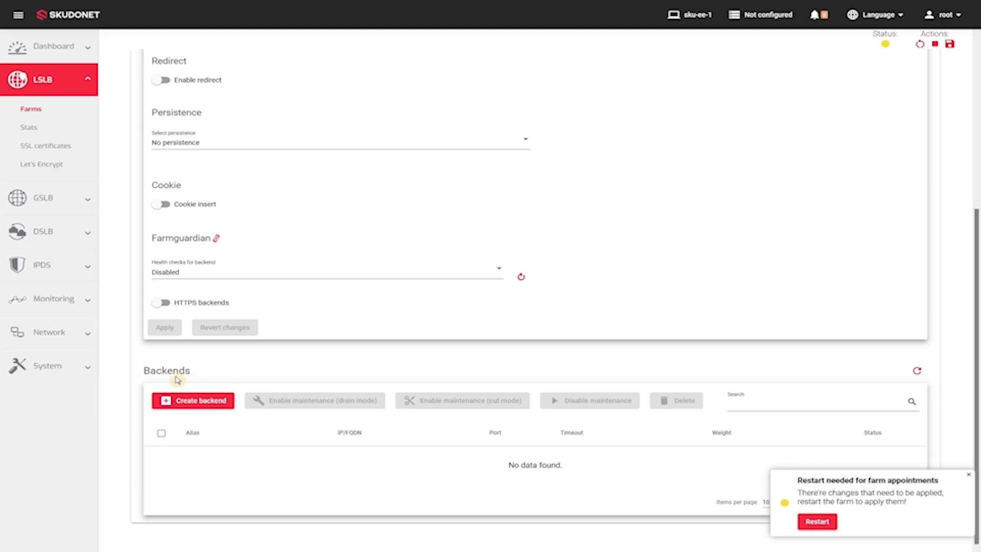
left_click(198, 400)
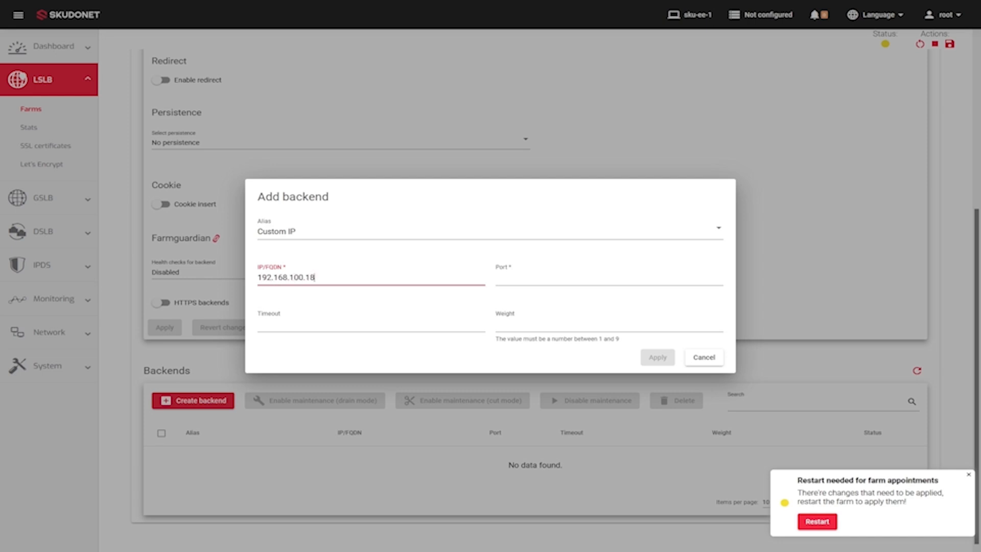
left_click(524, 284)
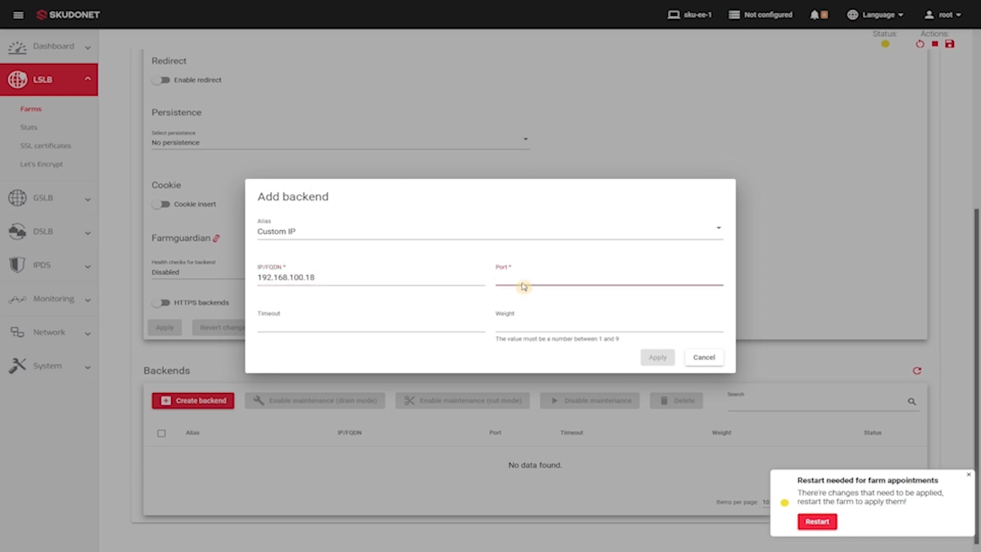
type("3030")
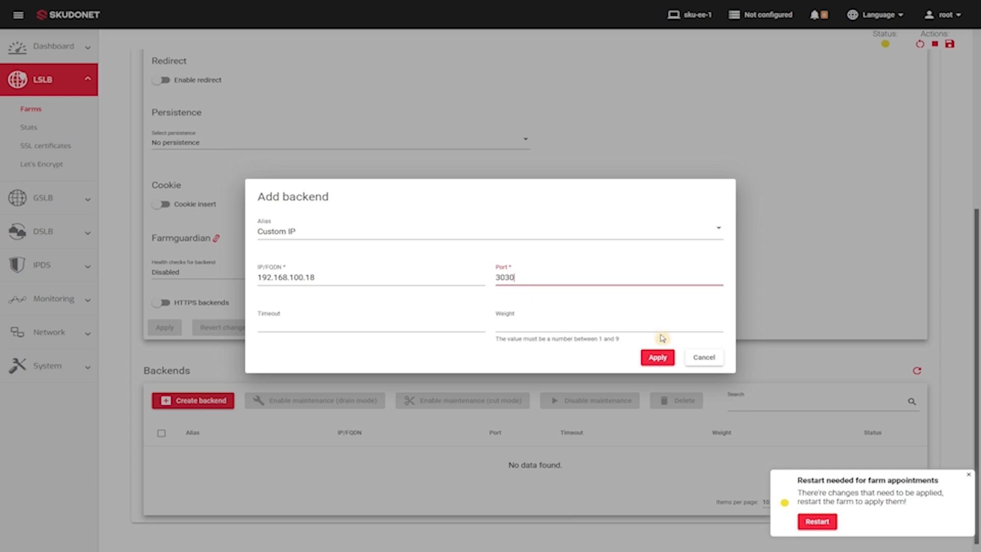
left_click(658, 357)
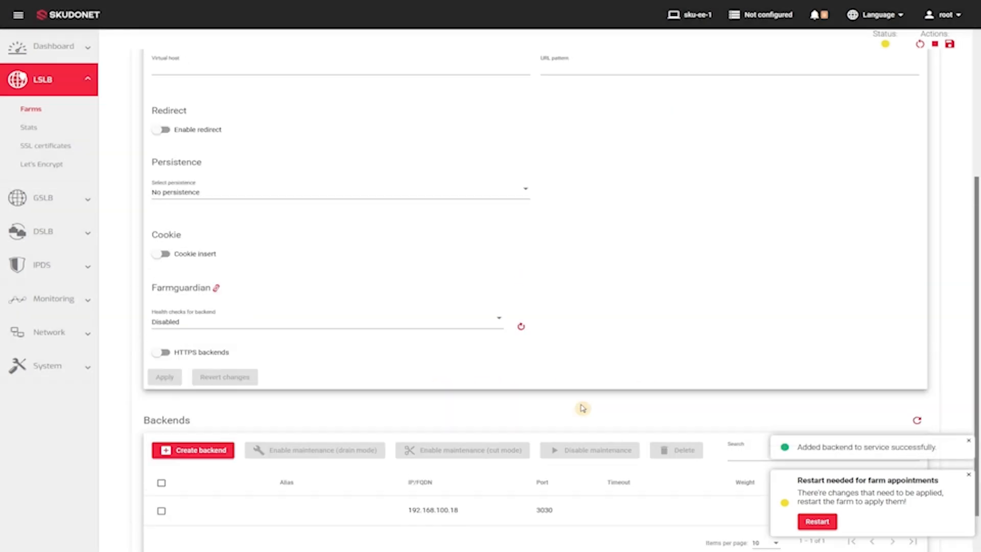
left_click(817, 521)
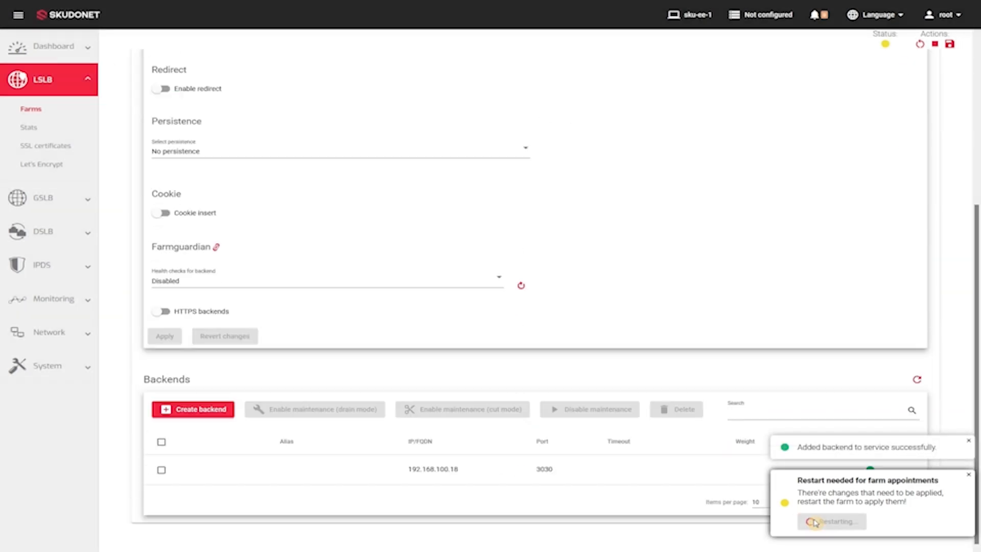
mouse_move(885, 84)
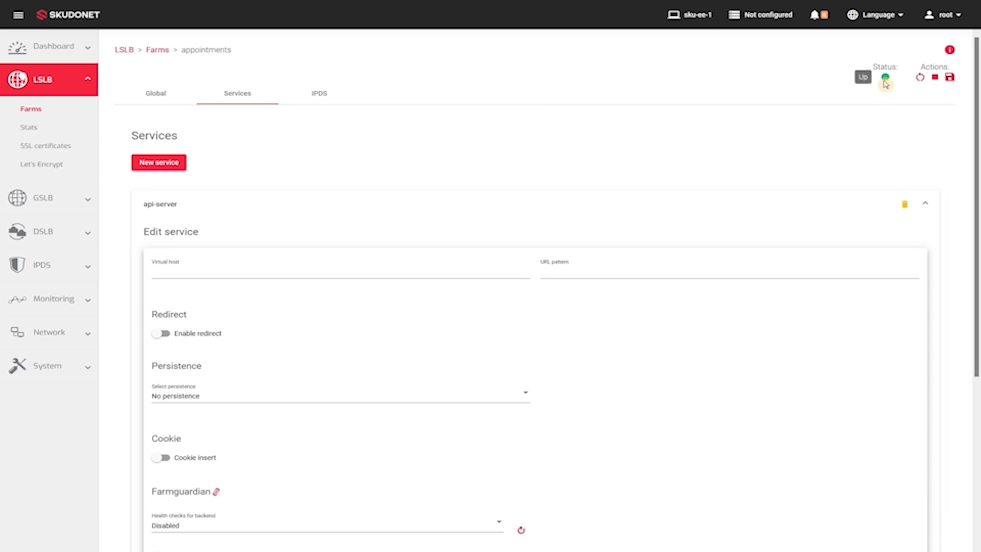
Step: Switch to Postman, replace localhost:3030 in the request URL with 192.168.100.25 and send the GET request
key("alt+Tab")
key("alt+Tab")
key("alt+Tab")
key("alt+Tab")
key("alt+Tab")
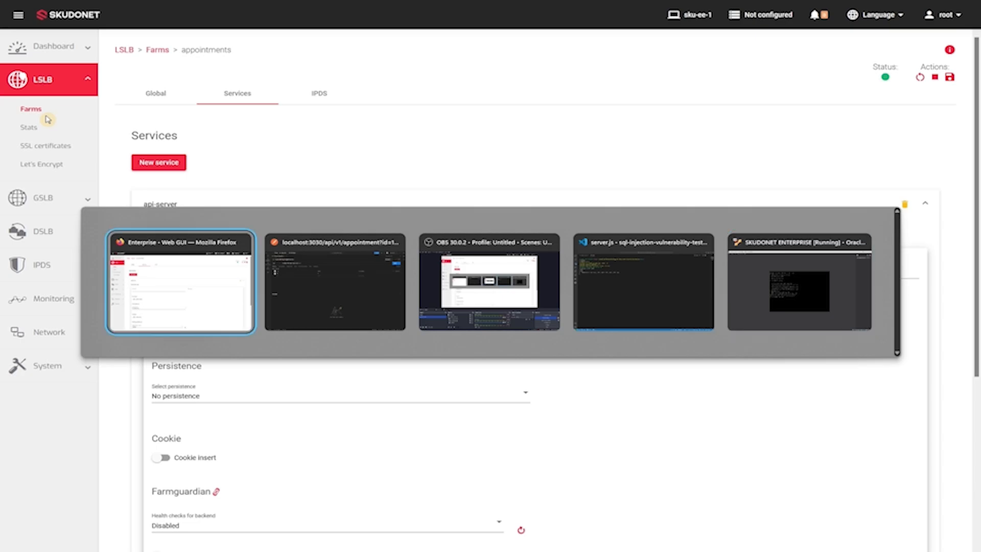
key("alt+Tab")
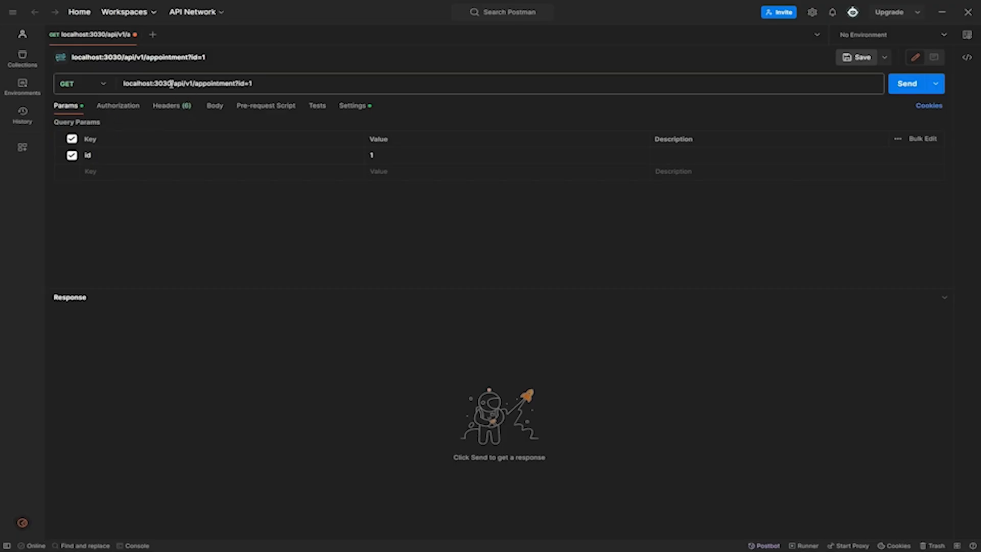
left_click_drag(171, 83, 124, 85)
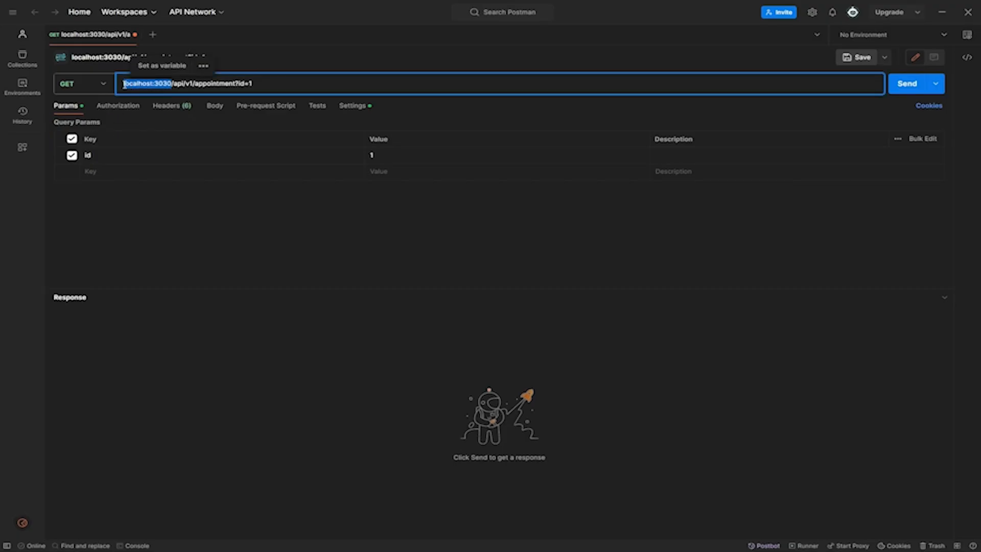
type("192.168.100.25")
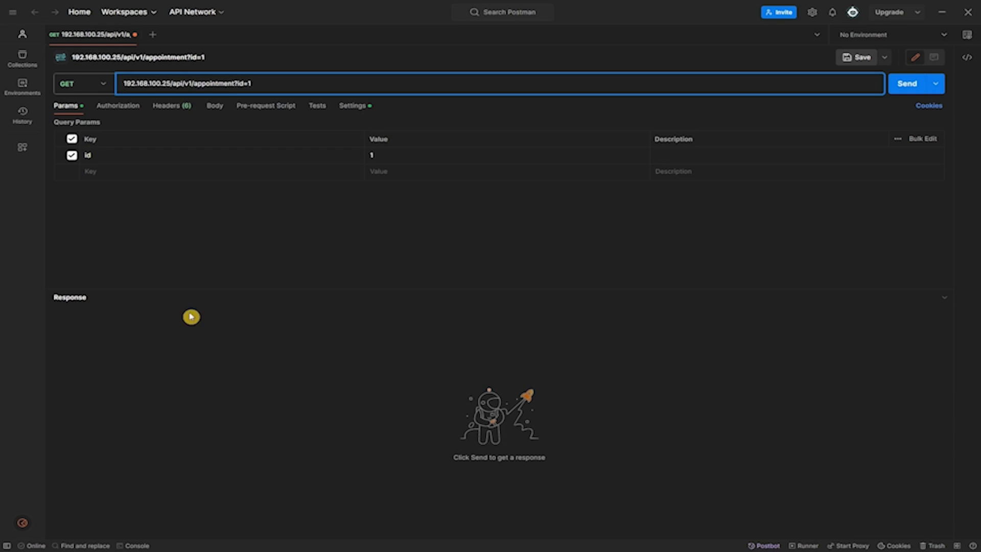
left_click(907, 86)
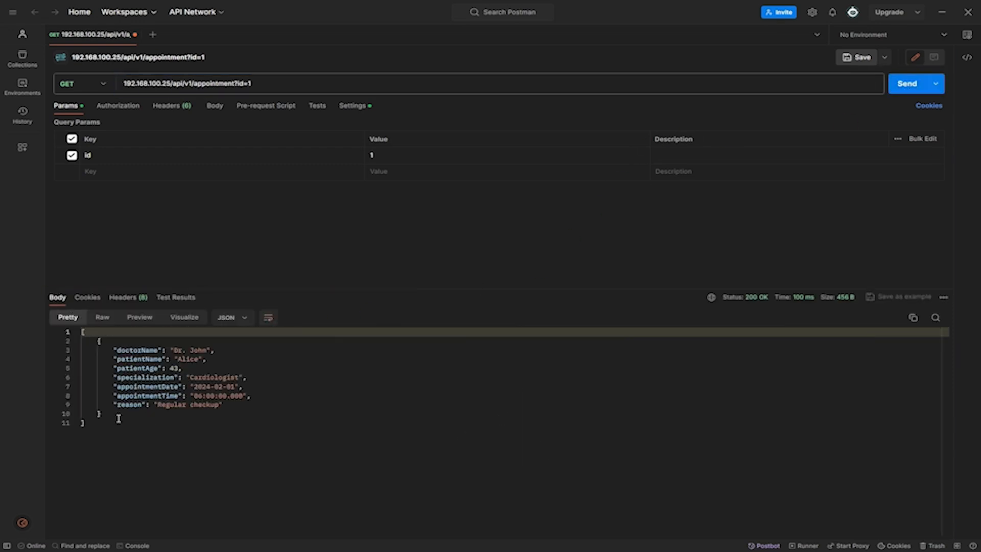
Step: Open the request URL for editing at the end of the id=1 parameter
left_click(275, 84)
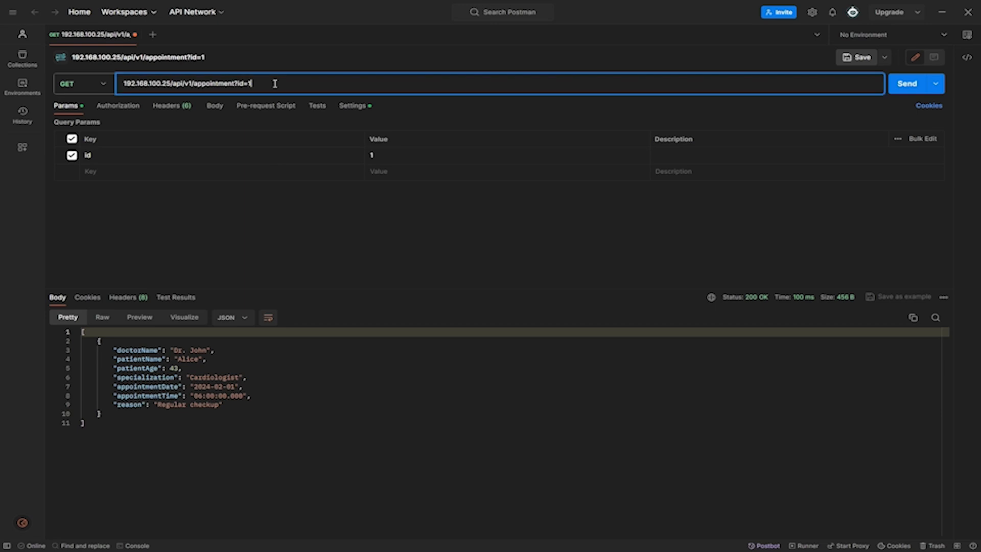
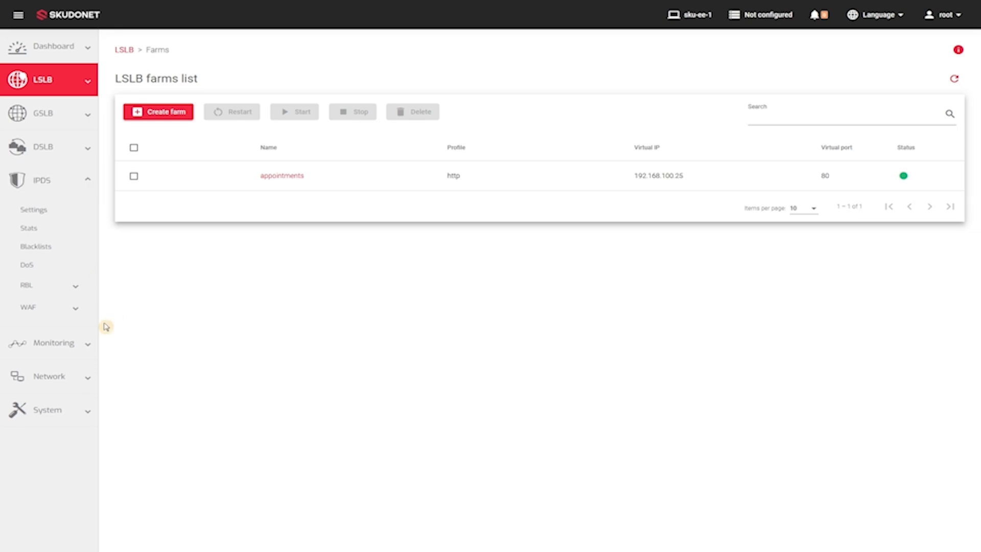
Step: Enable Check Request Body and Check Response Body in the REQUEST-90-CONFIGURATION WAF ruleset and apply the changes
left_click(66, 309)
left_click(57, 332)
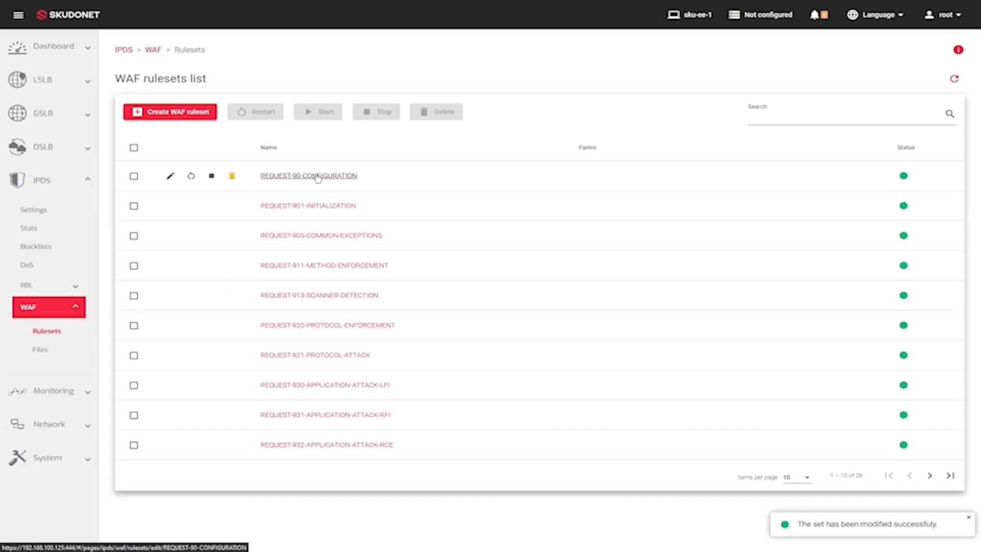
left_click(317, 176)
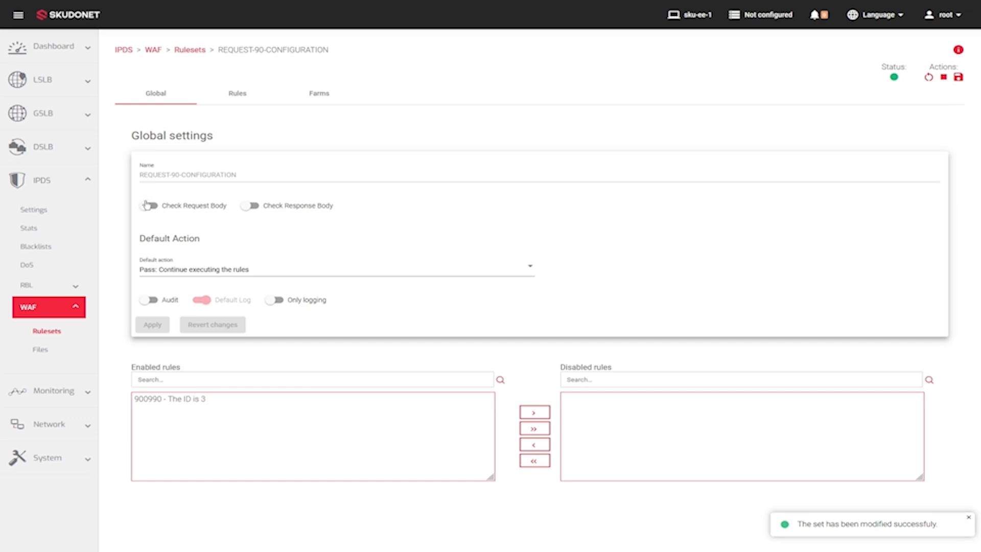
left_click(147, 205)
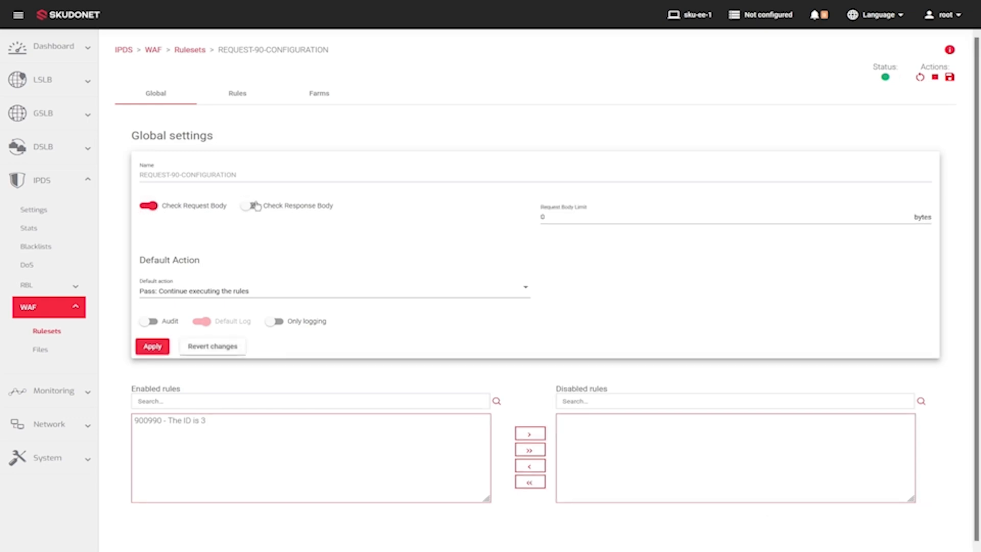
left_click(252, 205)
left_click(153, 346)
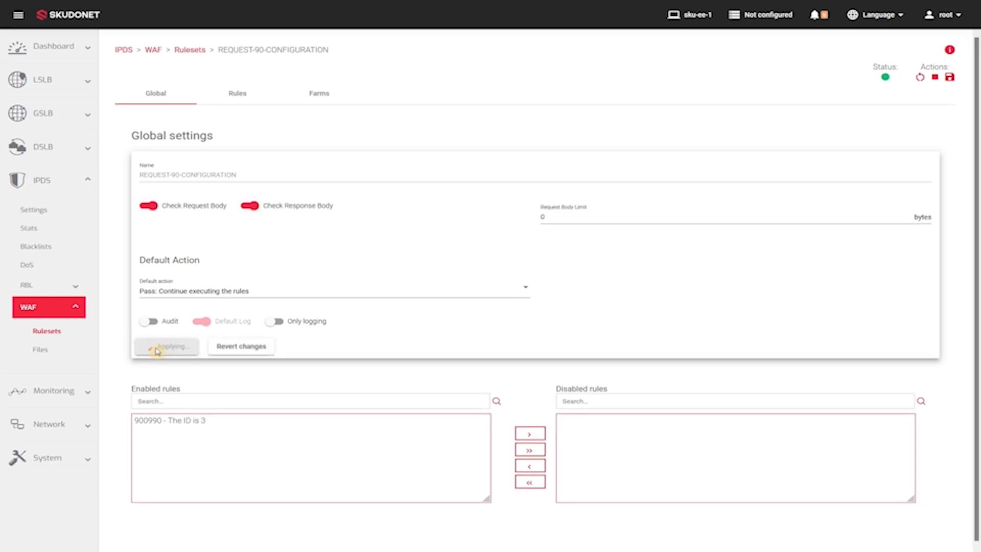
Step: Open the IPDS settings of the appointments LSLB farm at its WAF rulesets
left_click(45, 81)
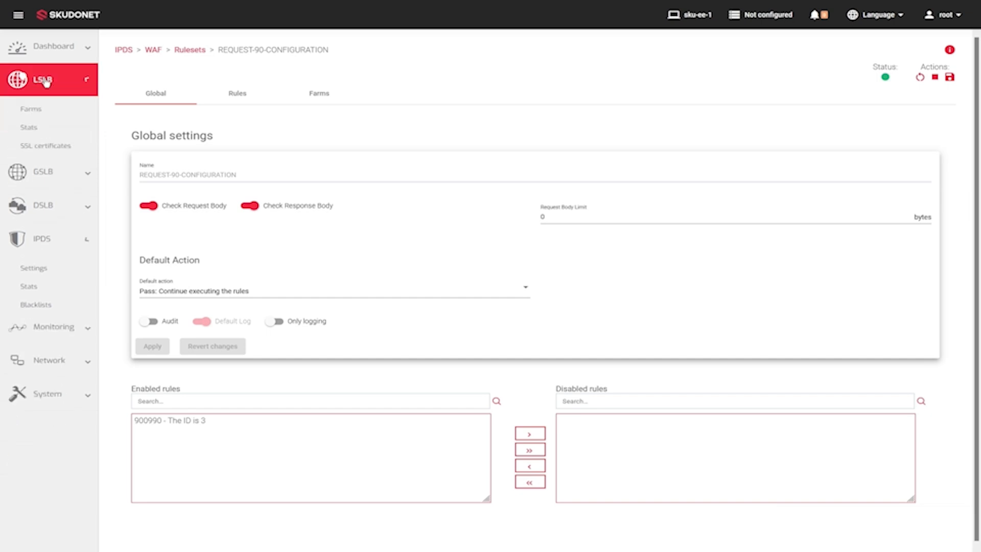
left_click(29, 113)
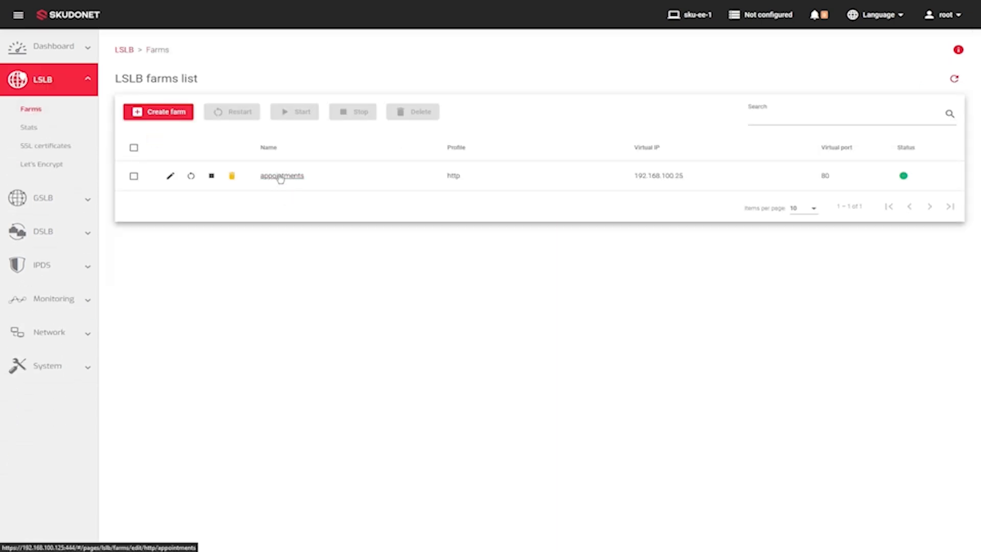
left_click(281, 176)
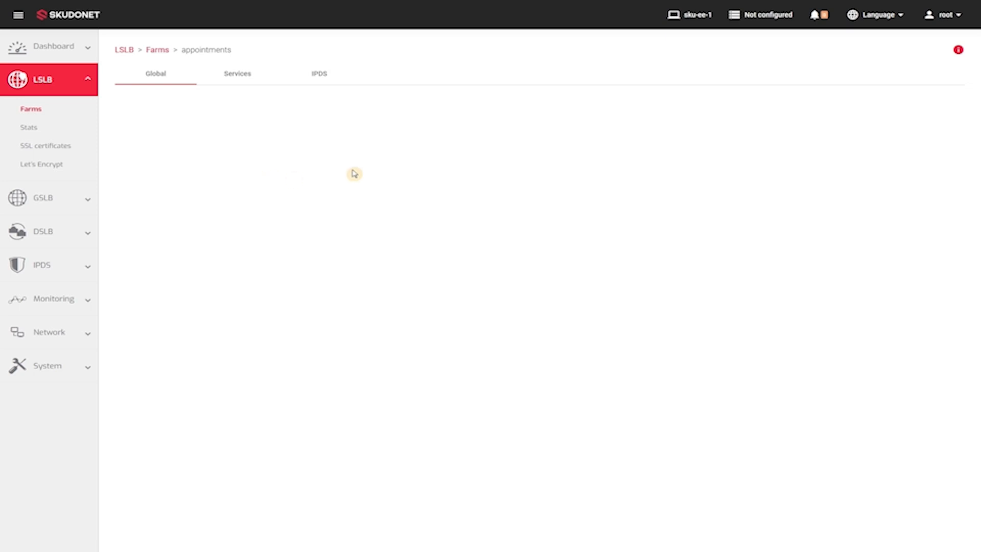
left_click(320, 95)
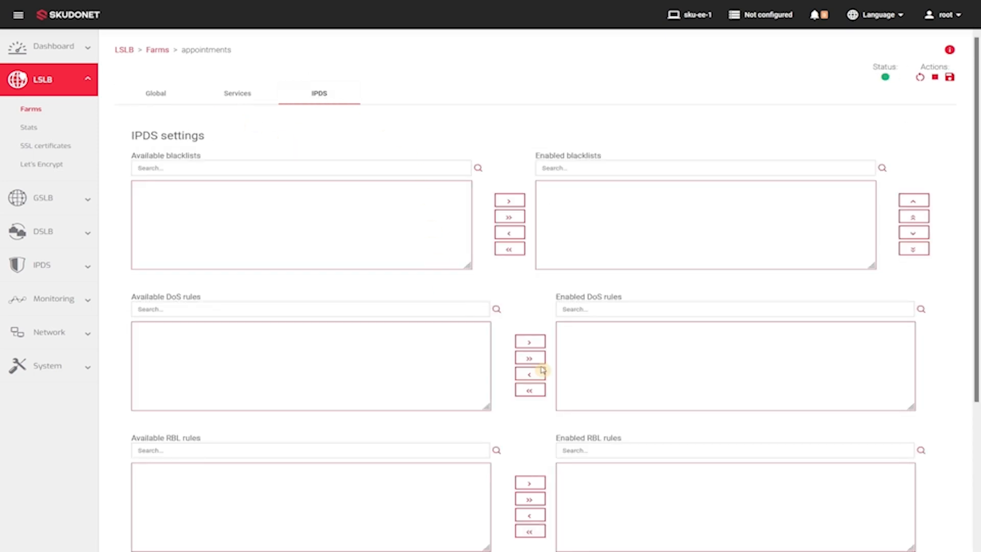
scroll(534, 369, "down", 4)
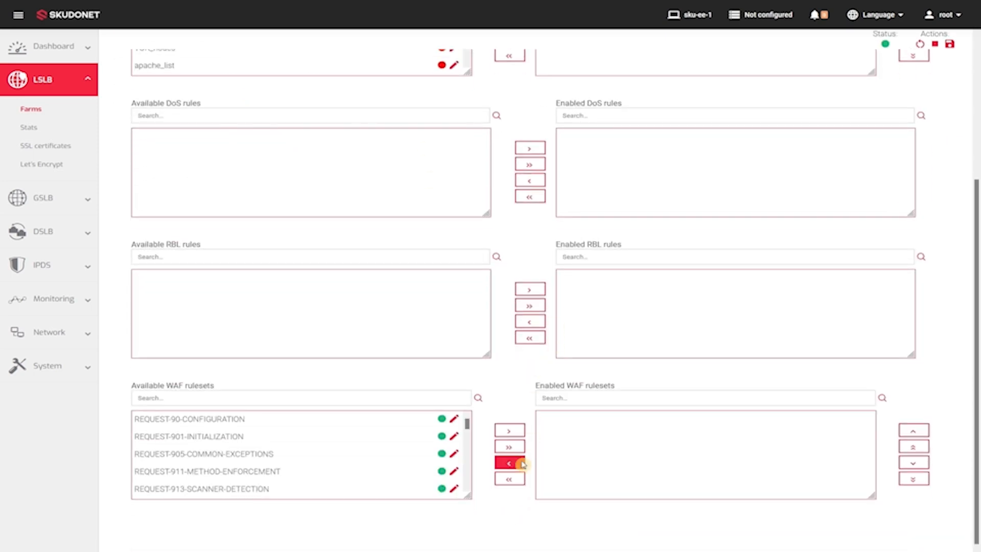
Step: Enable the WAF rulesets REQUEST-90-CONFIGURATION and REQUEST-901-INITIALIZATION for the appointments farm
left_click(436, 435)
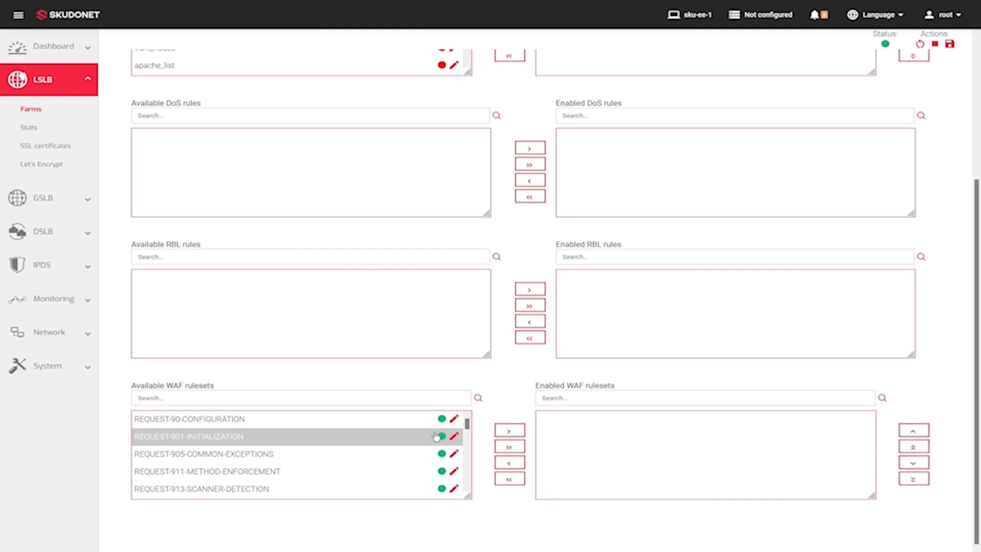
scroll(435, 436, "up", 1)
scroll(437, 435, "down", 1)
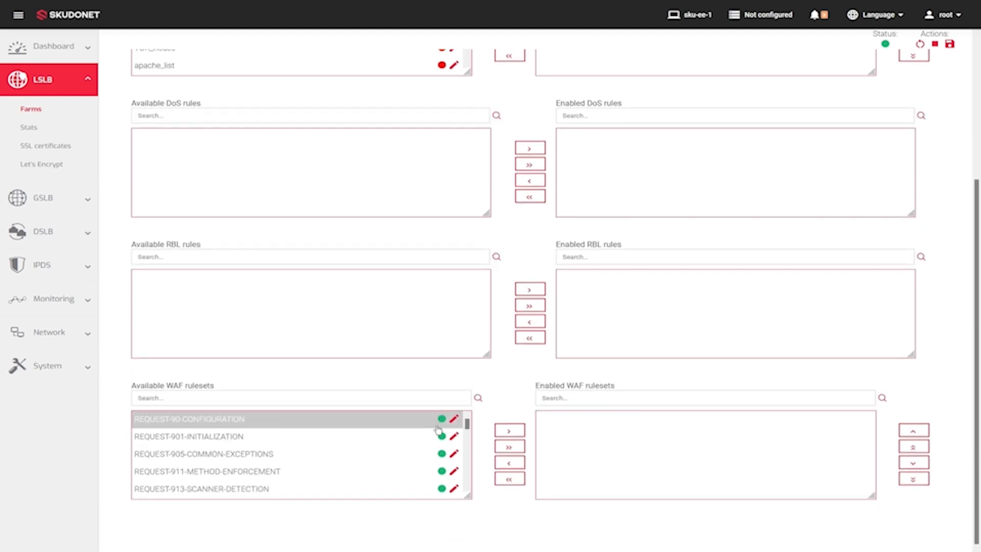
scroll(438, 430, "down", 2)
scroll(422, 433, "up", 2)
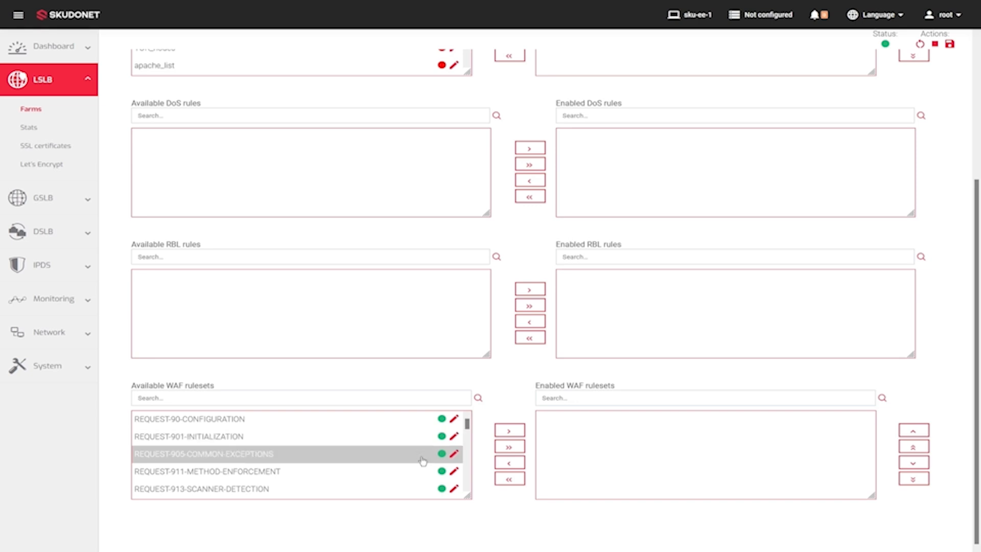
left_click(391, 419)
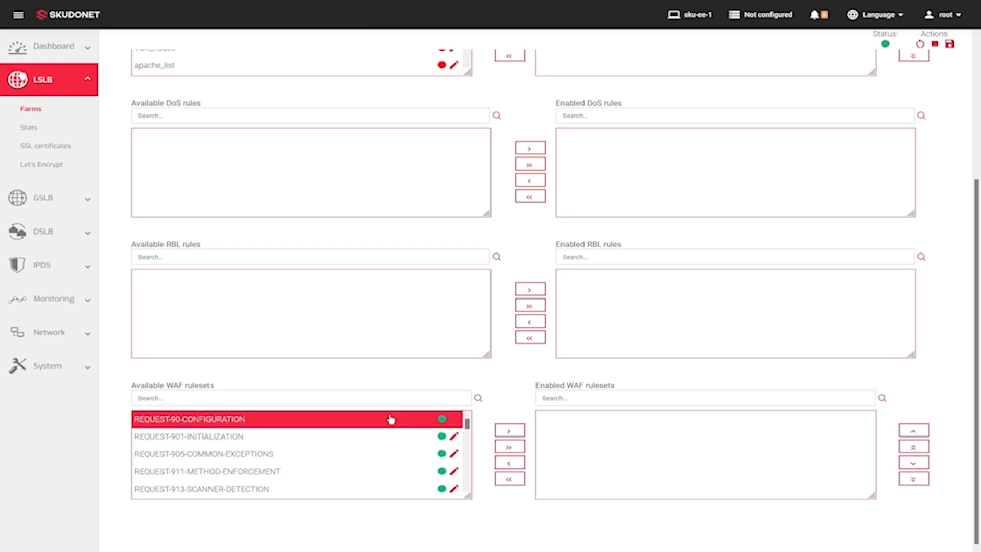
left_click(508, 430)
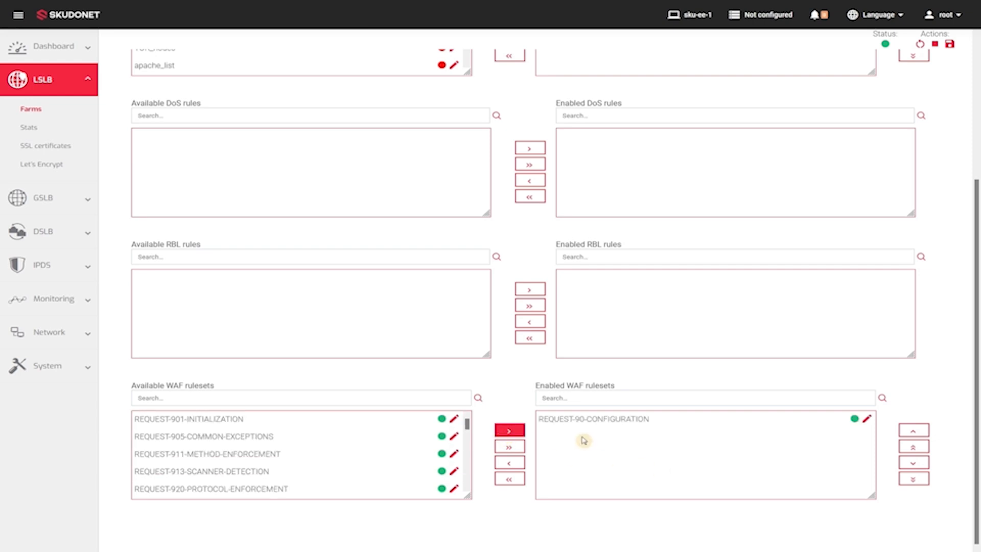
left_click(305, 422)
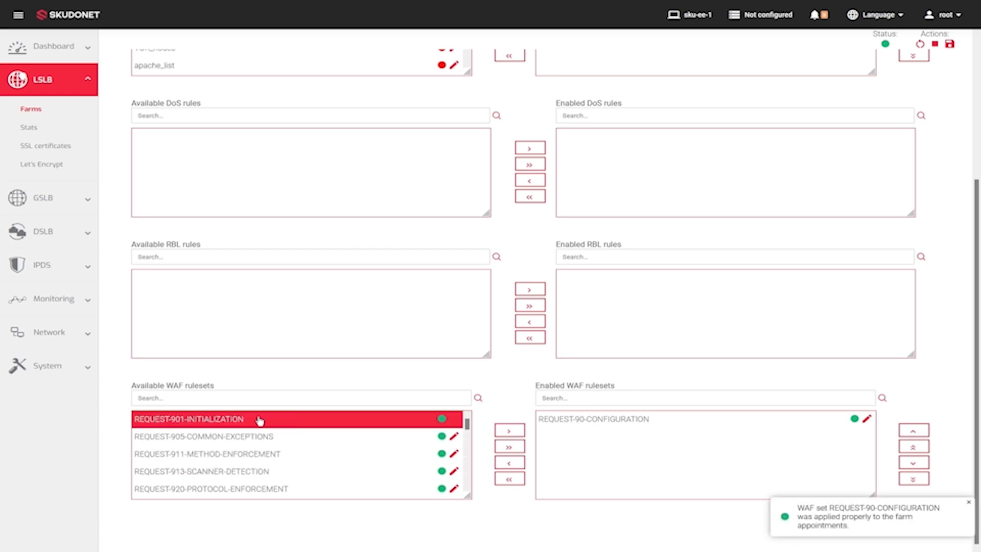
left_click(509, 430)
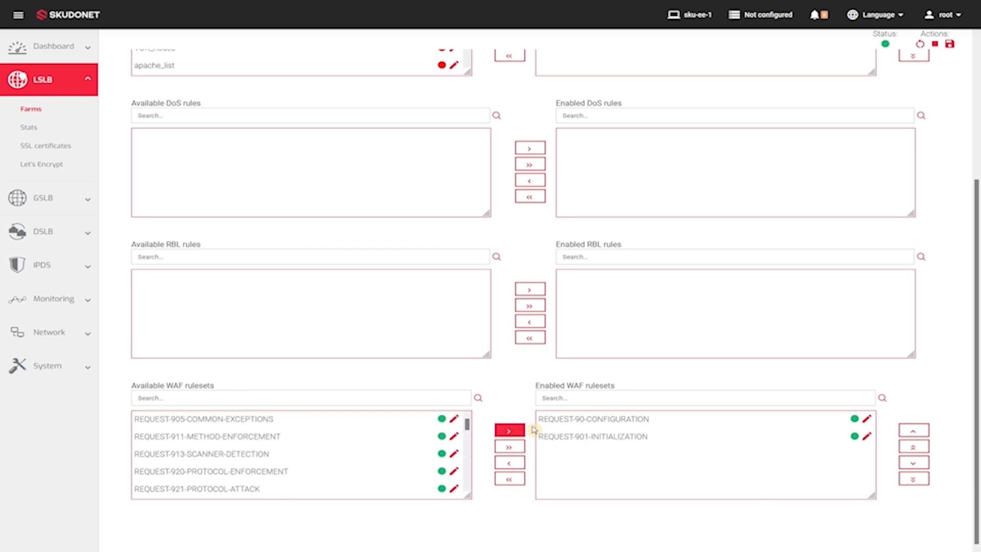
Step: Filter the available WAF rulesets by "sql" and enable both REQUEST-942-APPLICATION-ATTACK-SQLI and RESPONSE-951-DATA-LEAKAGES-SQL
left_click(277, 399)
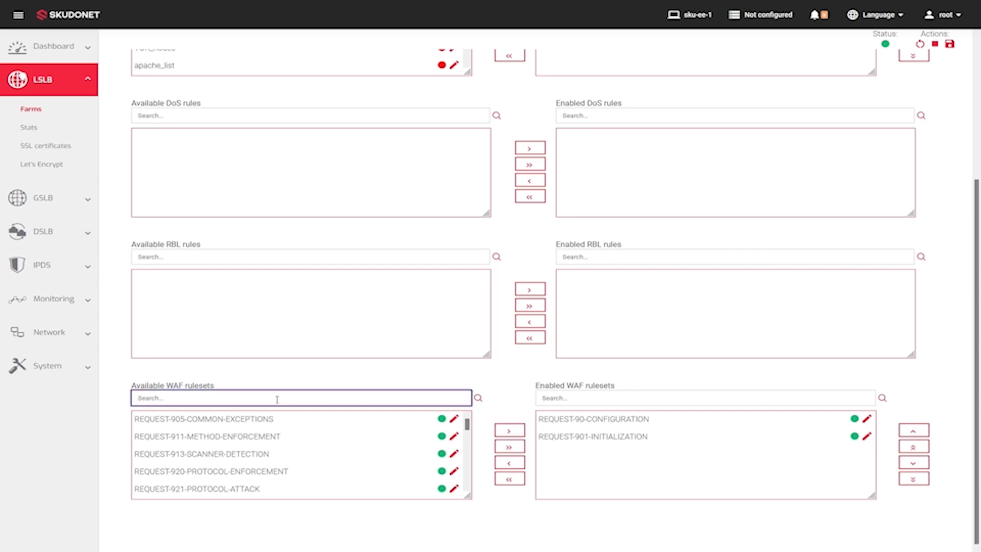
type("sql")
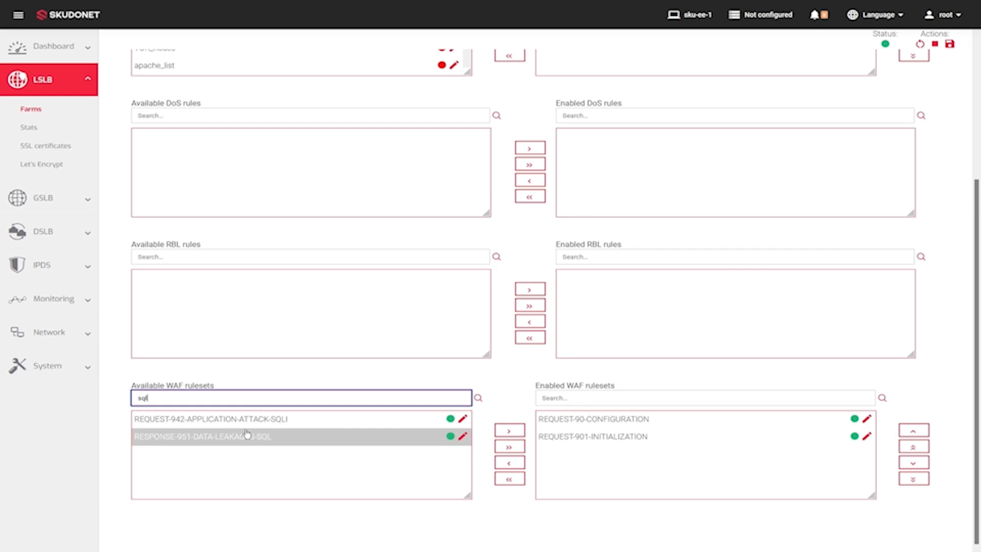
left_click(511, 448)
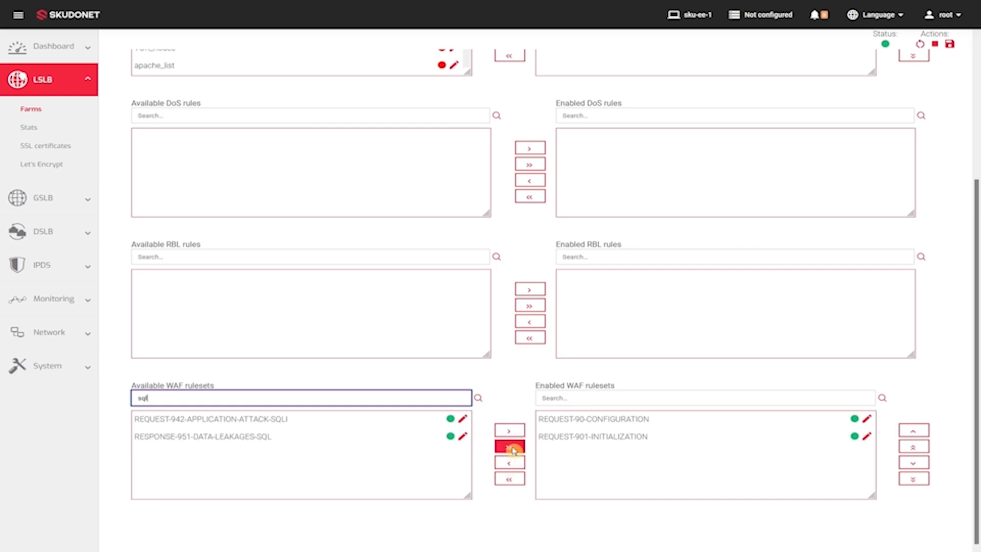
Step: Filter the available WAF rulesets by "block" instead and enable both REQUEST-949-BLOCKING-EVALUATION and RESPONSE-959-BLOCKING-EVALUATION
double_click(204, 401)
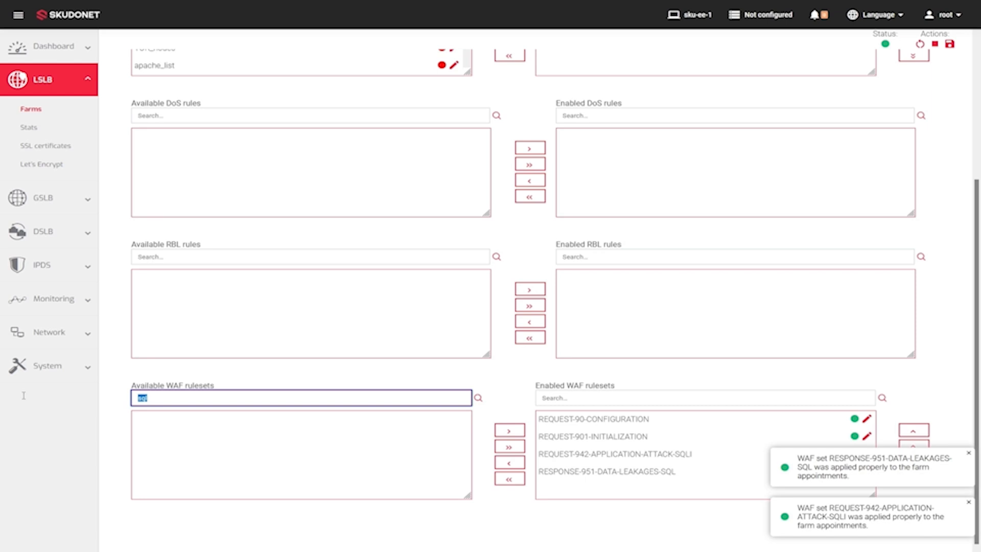
key("BackSpace")
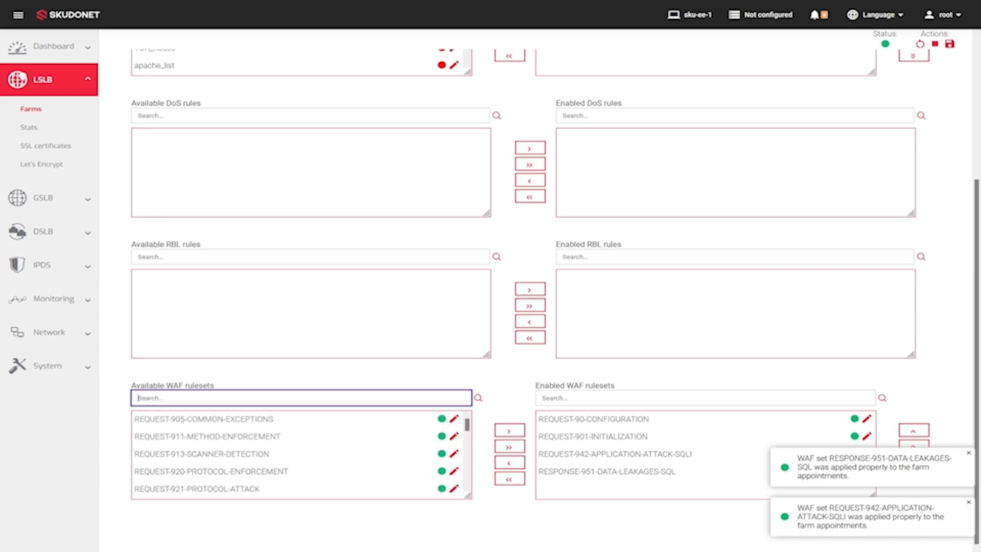
type("blovc")
key("BackSpace")
key("BackSpace")
type("c")
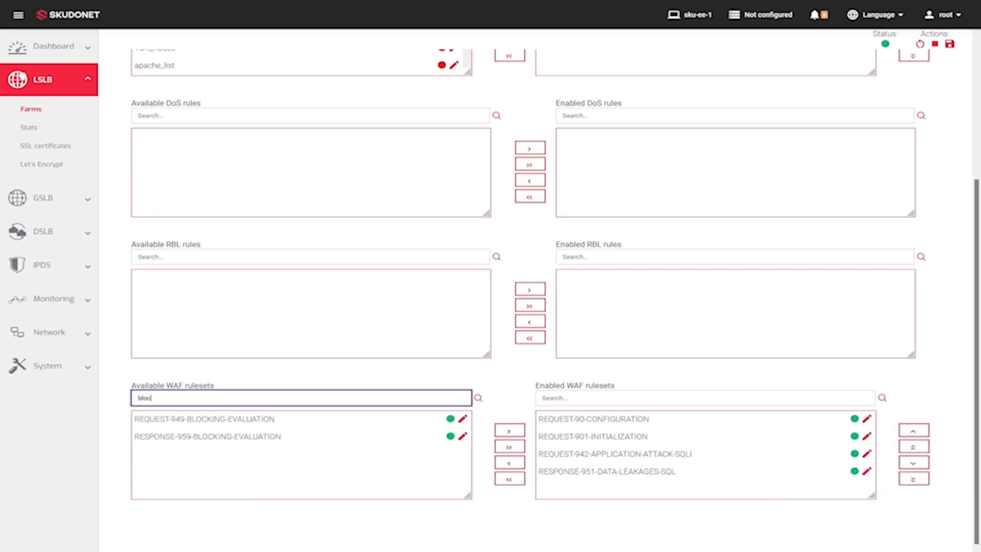
type("k")
left_click(508, 448)
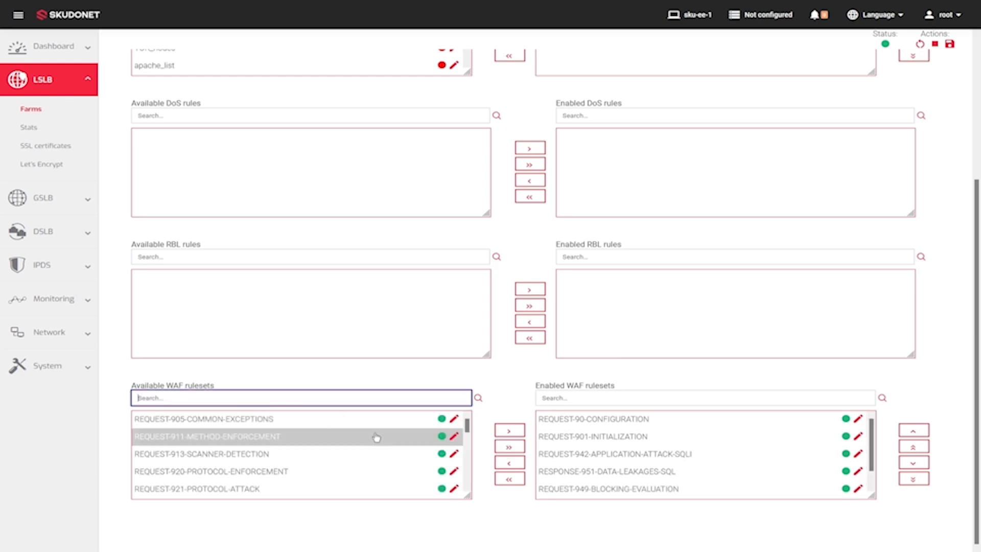
Step: Enable the RESPONSE-980-CORRELATION WAF ruleset for the appointments farm
scroll(365, 435, "down", 5)
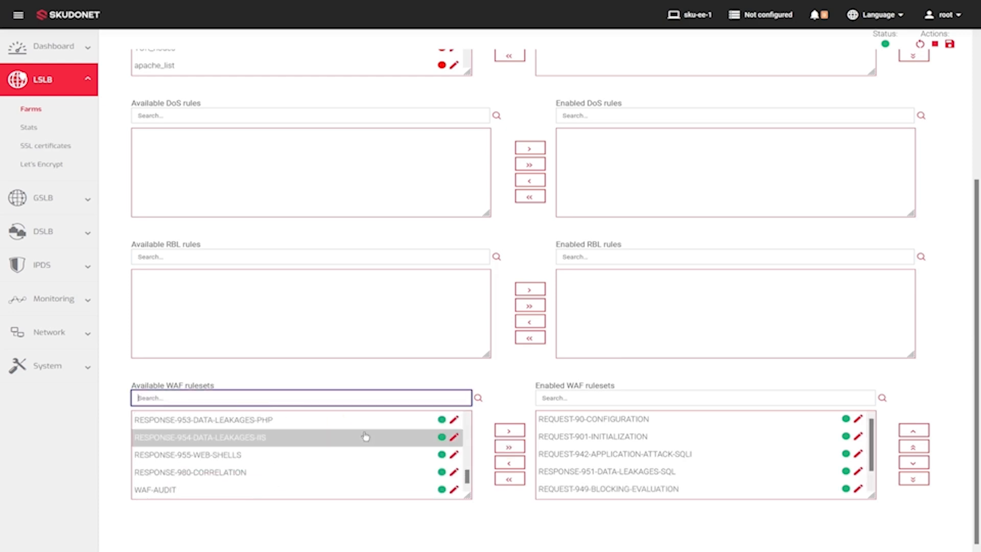
left_click(157, 474)
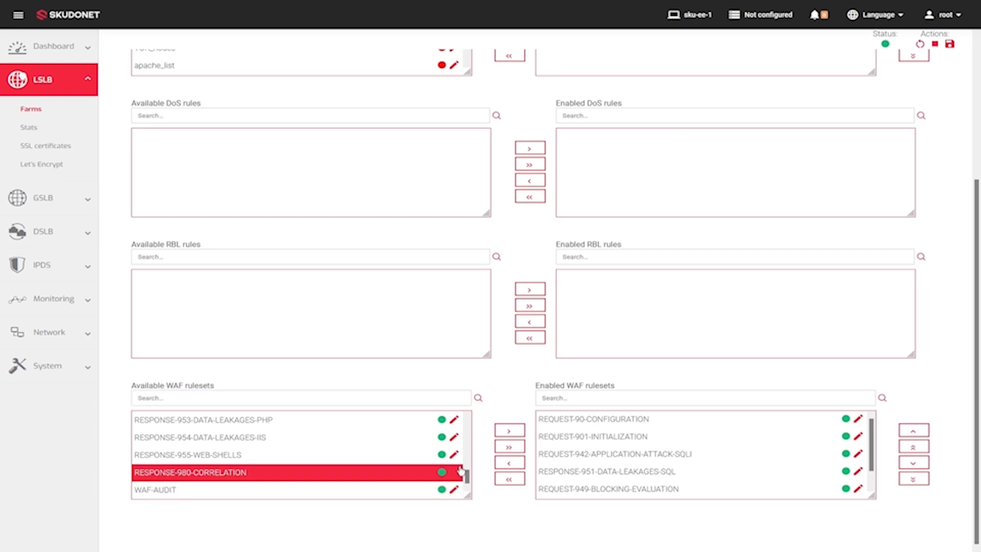
left_click(508, 432)
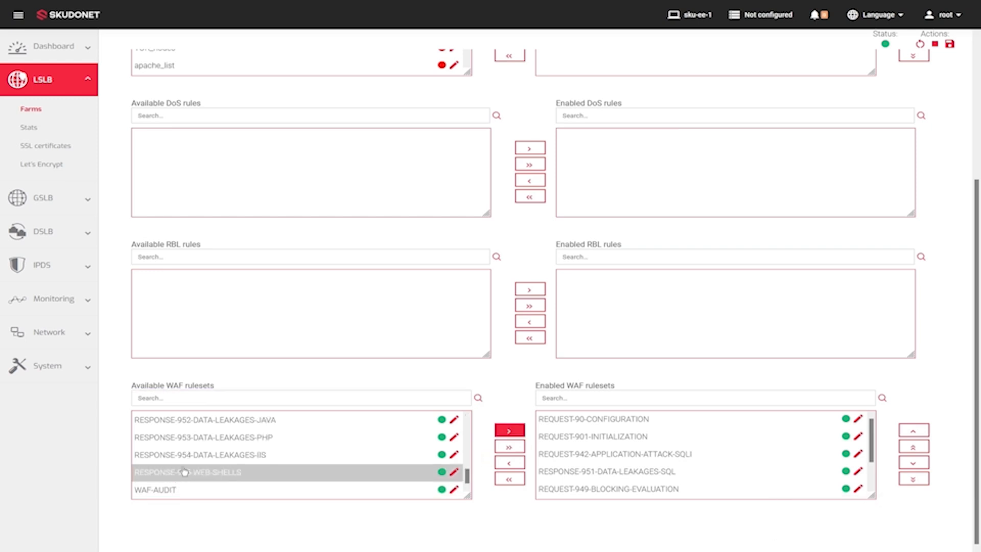
scroll(674, 423, "down", 3)
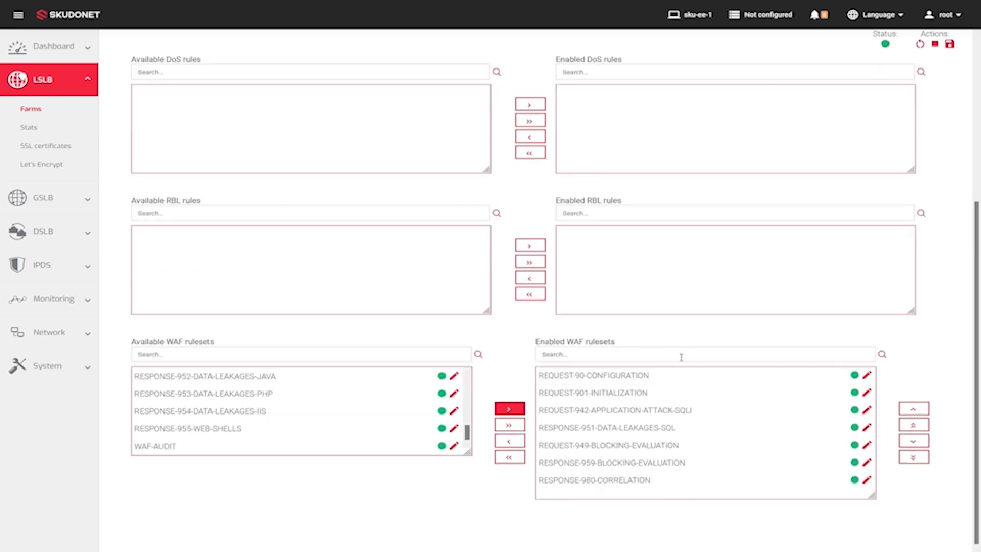
Step: Move REQUEST-949-BLOCKING-EVALUATION directly above RESPONSE-951-DATA-LEAKAGES-SQL in the order of enabled WAF rulesets
left_click(581, 376)
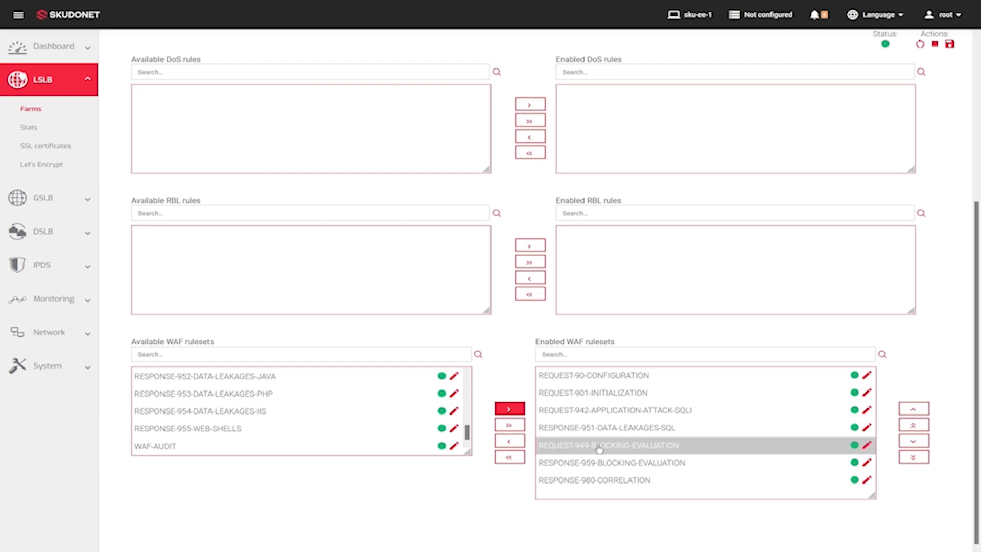
left_click(634, 448)
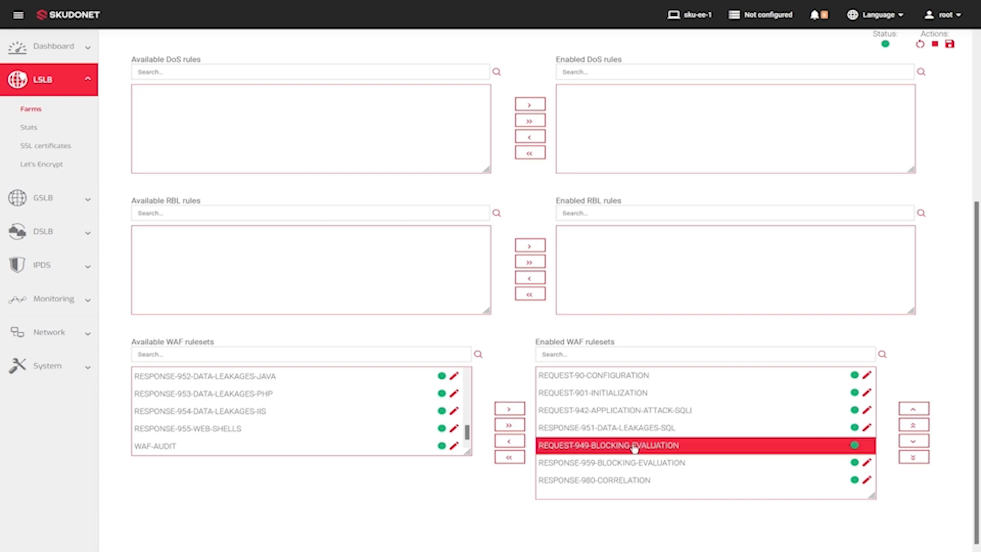
left_click_drag(633, 447, 626, 431)
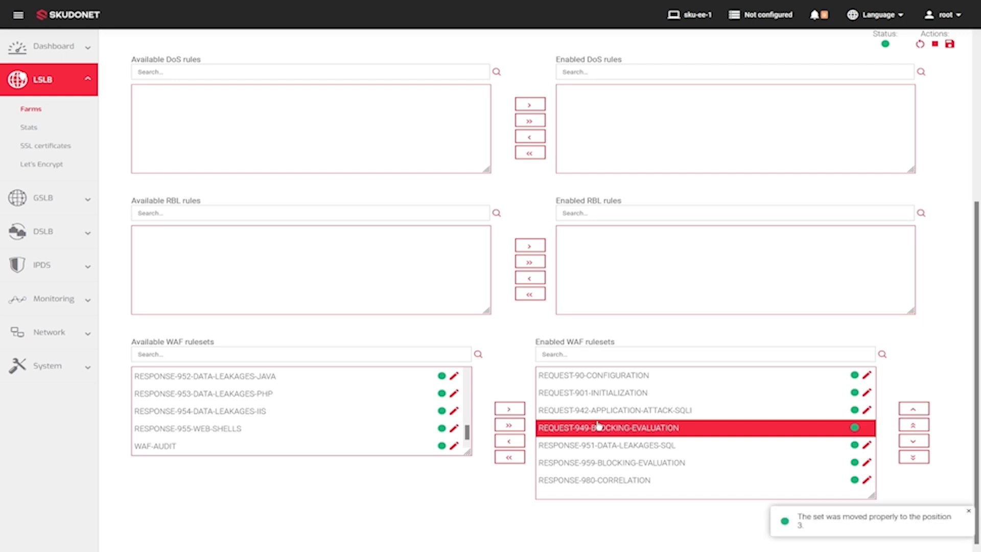
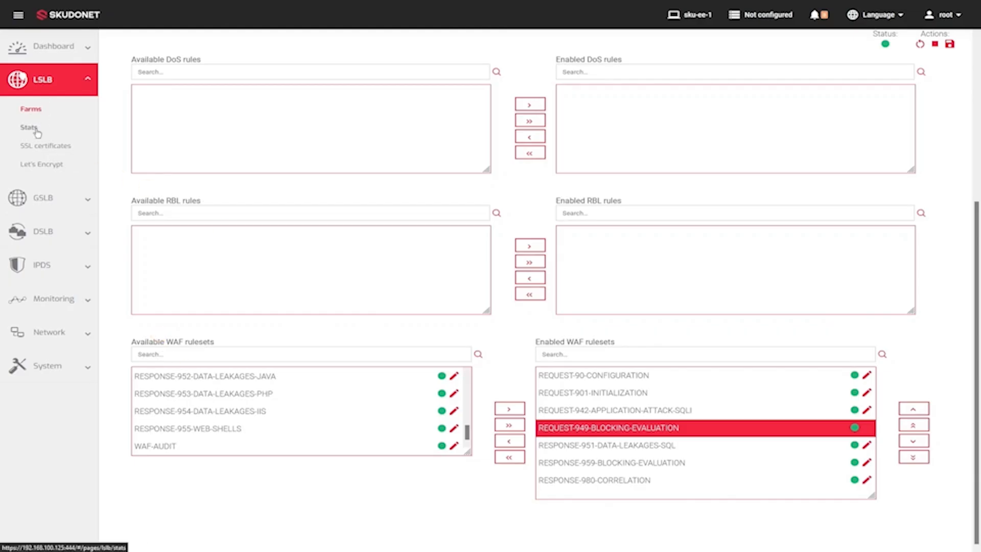
Step: Show the IPDS stats for the appointments farm in the LSLB farms stats
left_click(36, 131)
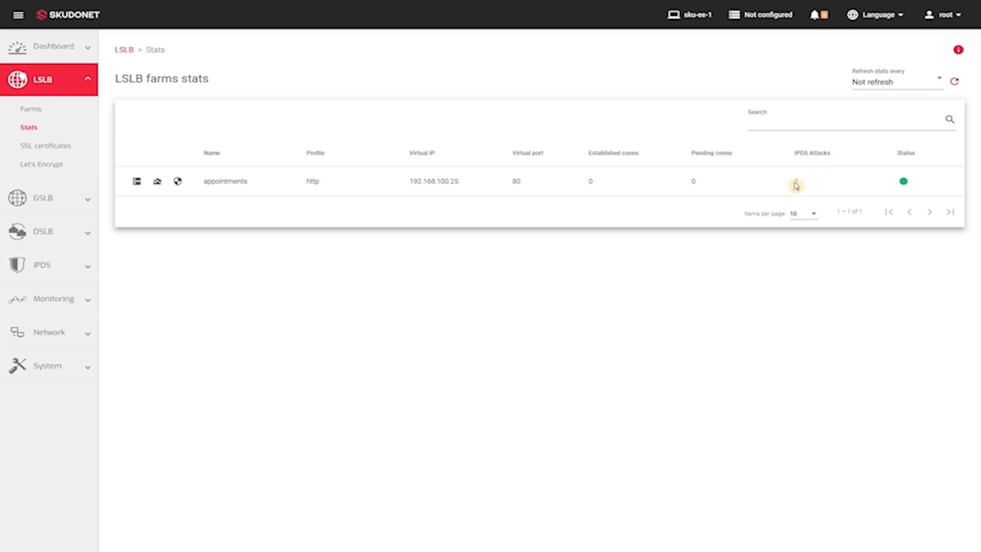
left_click(178, 183)
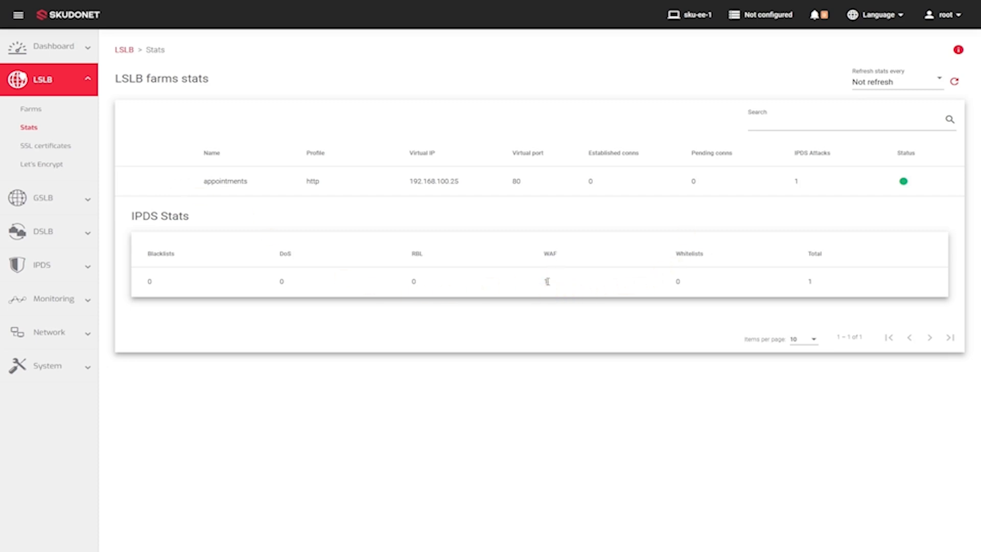
key("alt+Tab")
key("alt+Tab")
key("alt+Tab")
key("alt+Tab")
key("alt+Tab")
key("alt+Tab")
key("alt+Tab")
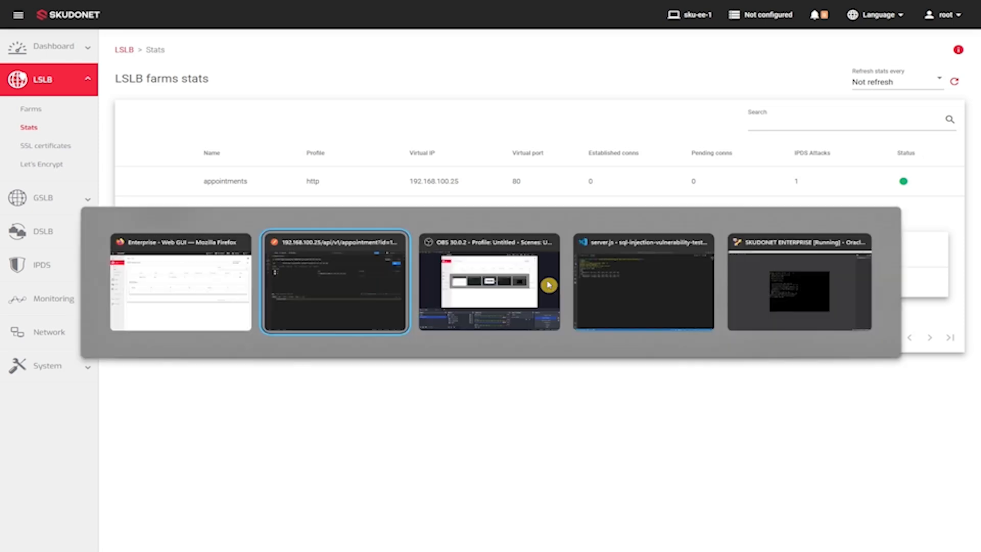
key("alt+Tab")
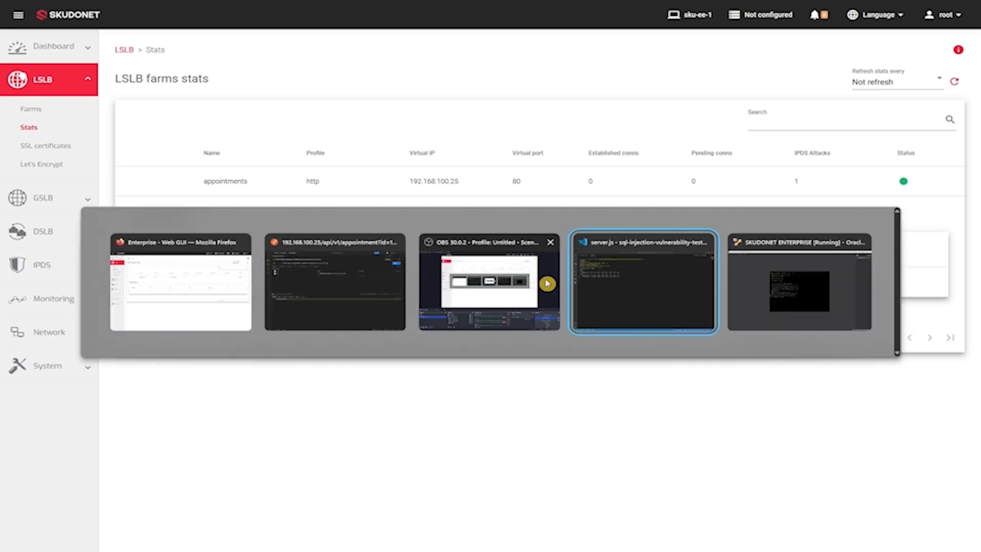
type("ssh root@")
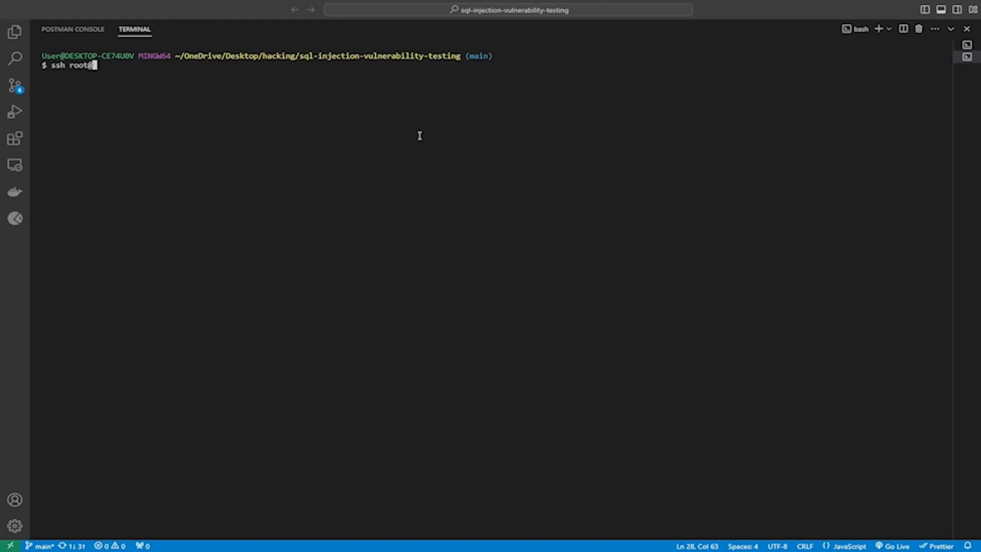
type("192.168.100")
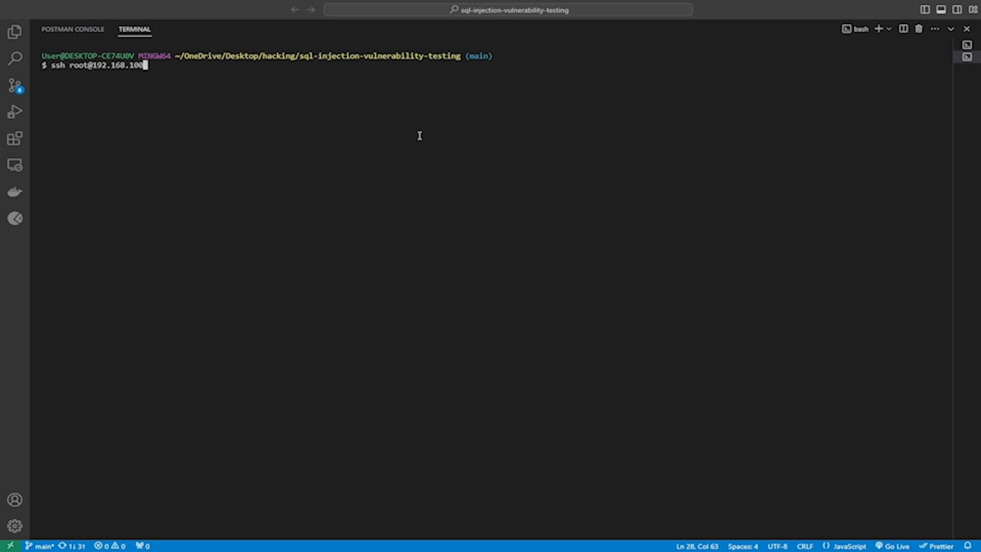
type(".225")
key("Return")
key("Return")
type("clear")
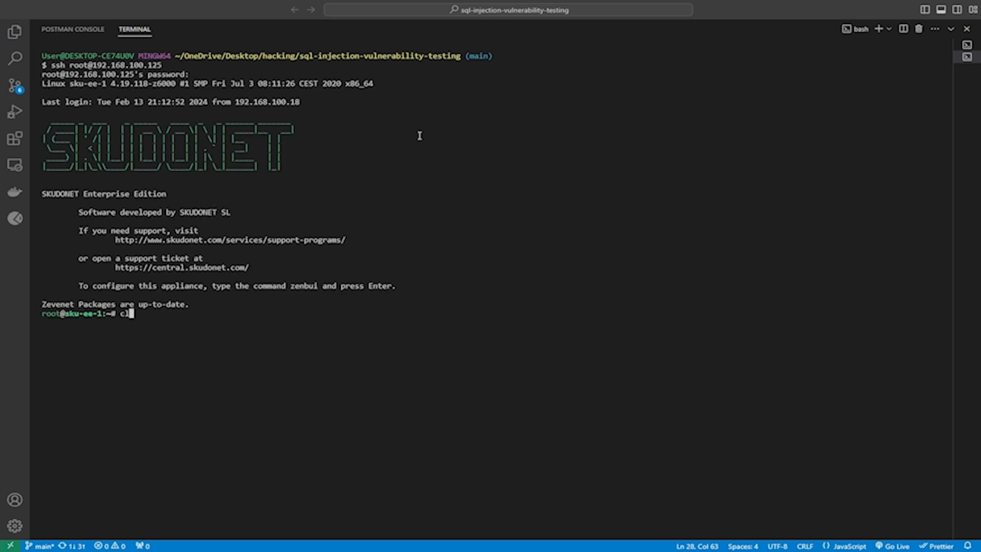
key("Return")
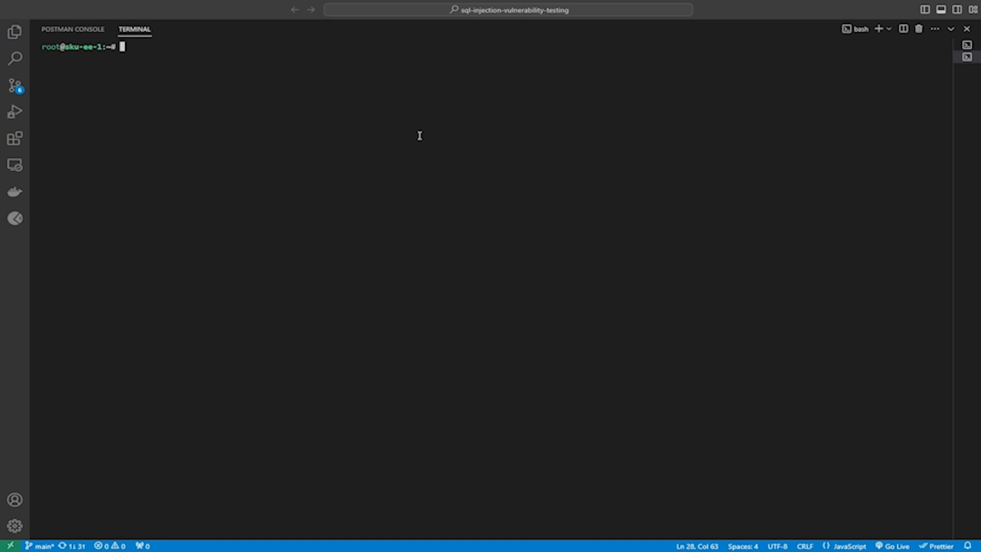
Step: Follow the appliance's system log live with tail -f /var/log/syslog
type("tail -f /var/log/")
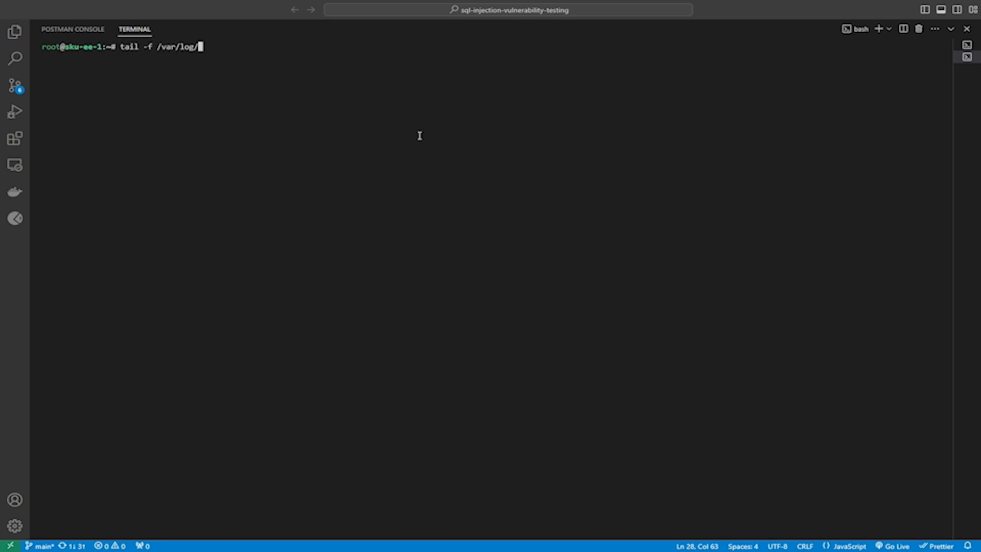
type("syslog")
key("Return")
Step: Switch to Postman with the 192.168.100.25 appointment request
key("alt")
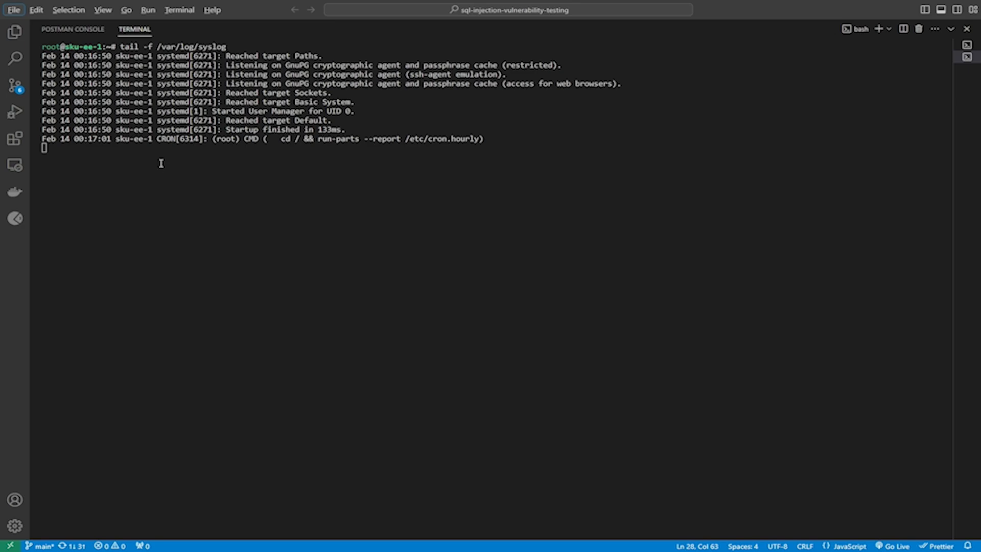
key("alt+Tab")
key("alt+Tab")
key("alt+Tab")
key("alt+Tab")
key("alt+Tab")
key("alt+Tab")
key("alt+Tab")
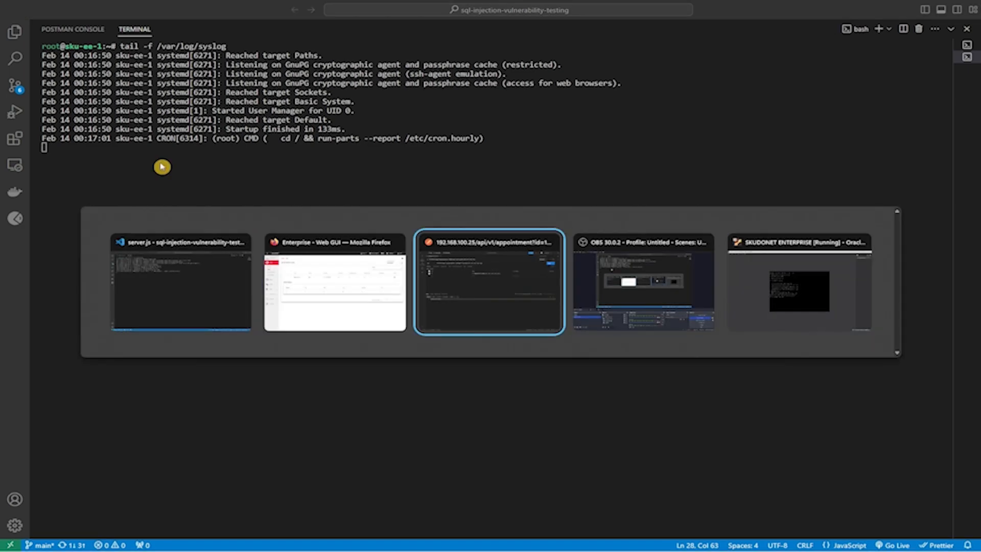
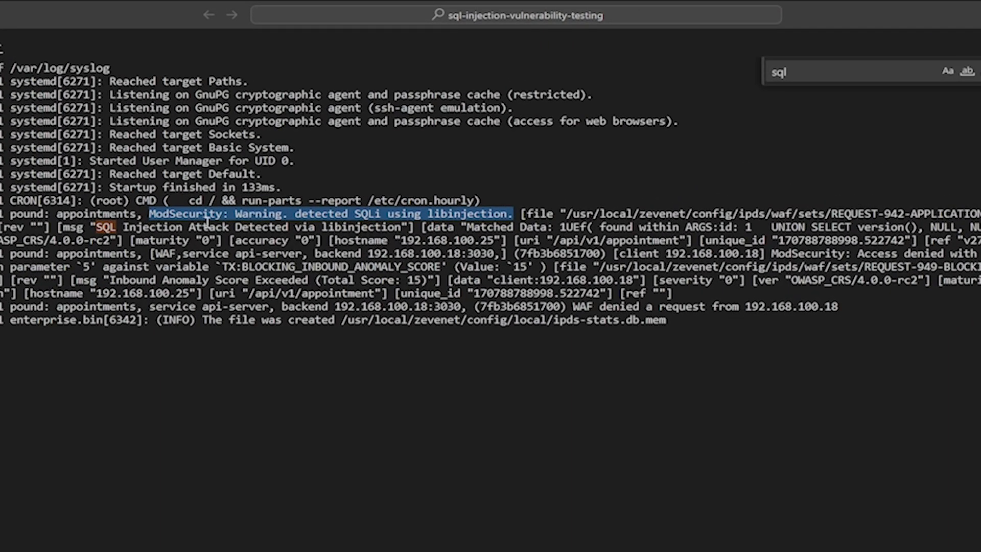
Step: Highlight the matched injection payload, the service and backend details, and the WAF denial entry in the syslog output
left_click_drag(747, 227, 980, 227)
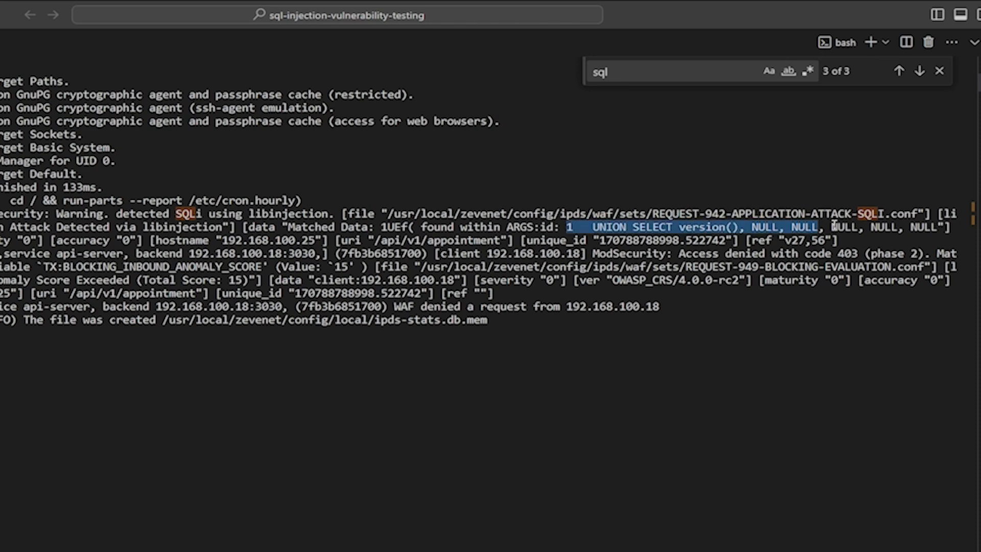
left_click_drag(834, 225, 884, 226)
left_click_drag(4, 253, 109, 253)
left_click(114, 253)
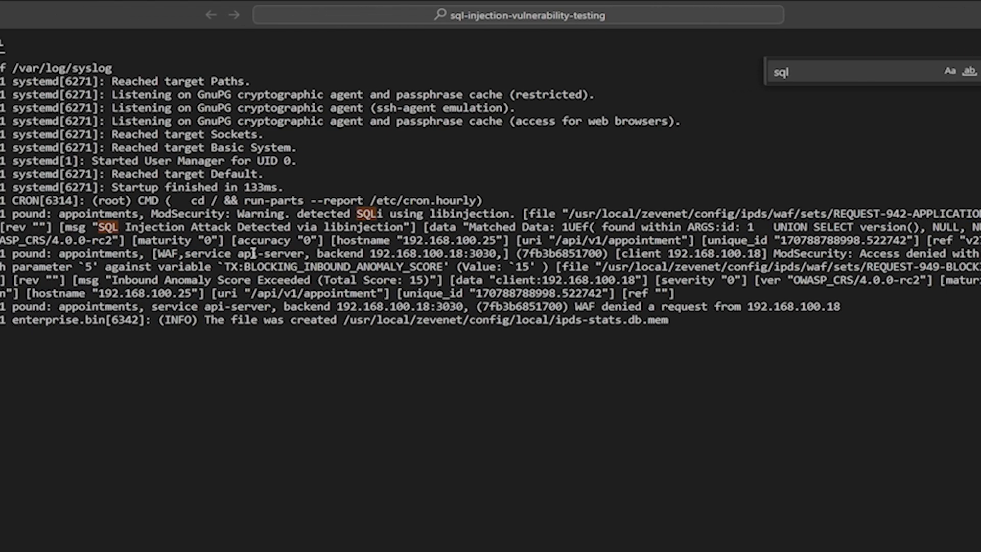
left_click_drag(185, 254, 499, 253)
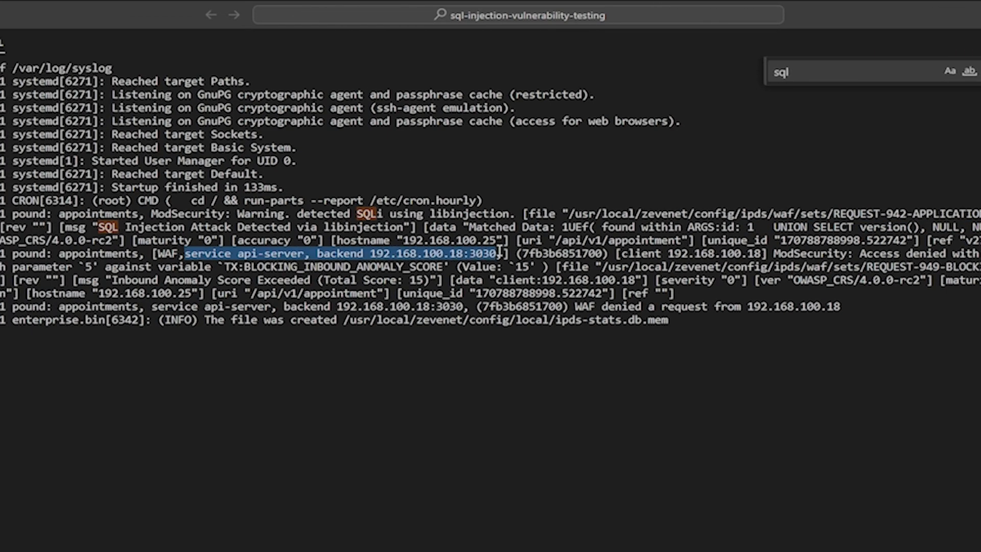
left_click_drag(575, 307, 841, 306)
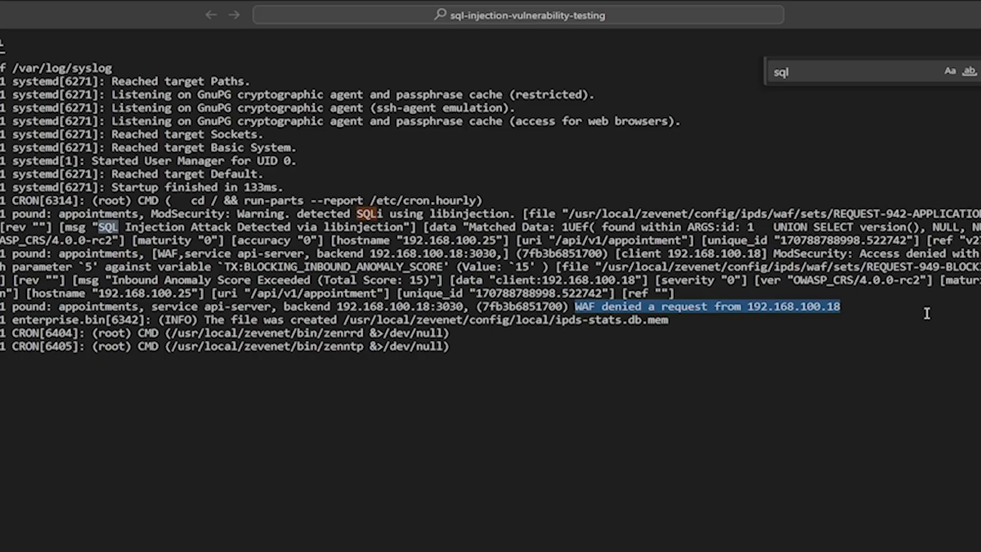
Step: Switch to the SKUDONET web console and show up-to-date IPDS stats for the appointments farm
key("alt+Tab")
key("alt+Tab")
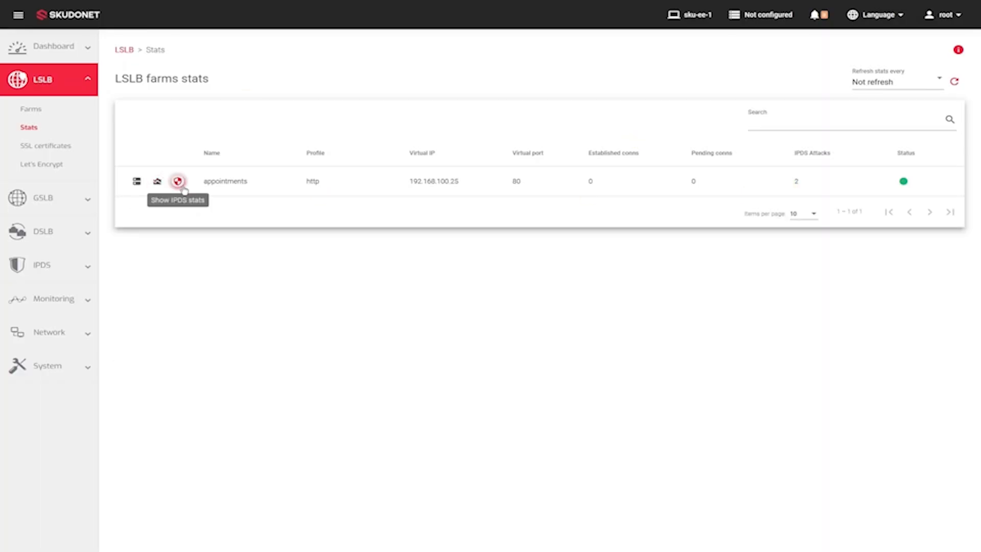
left_click(180, 184)
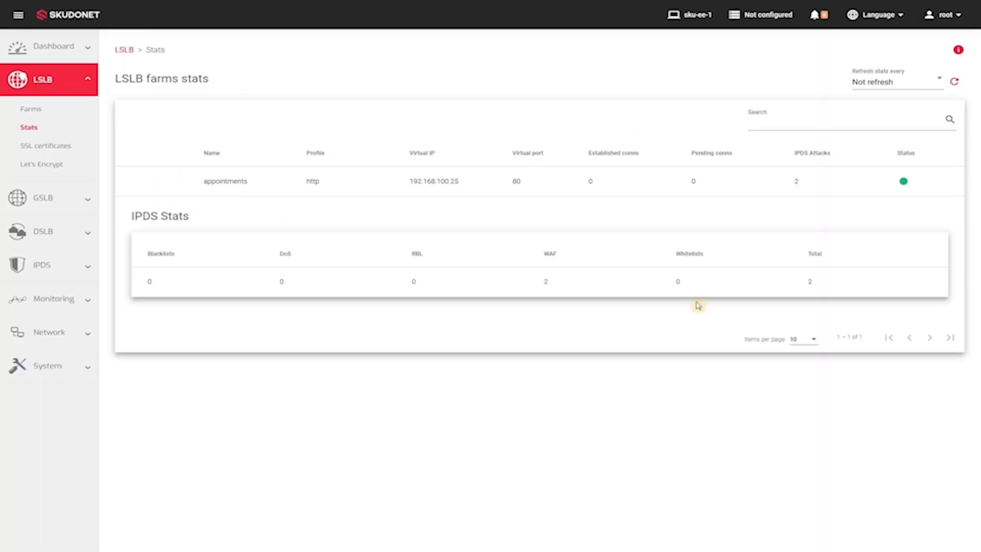